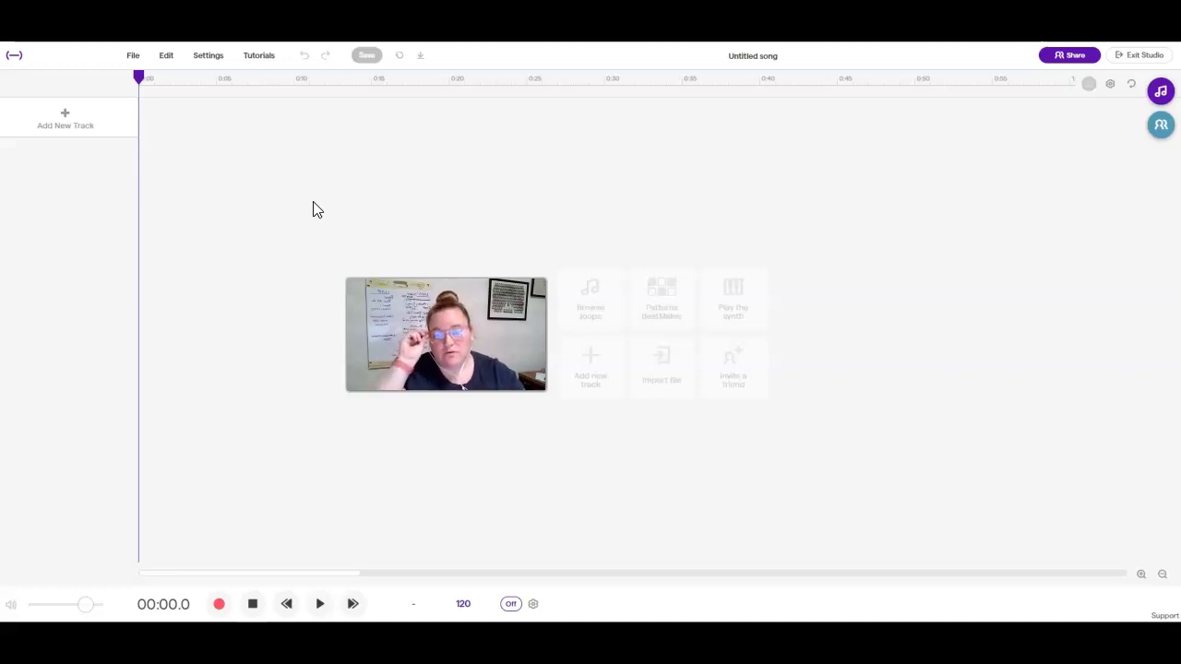
Rename the untitled song as Layering and return the playhead to the start of the timeline.
click(751, 57)
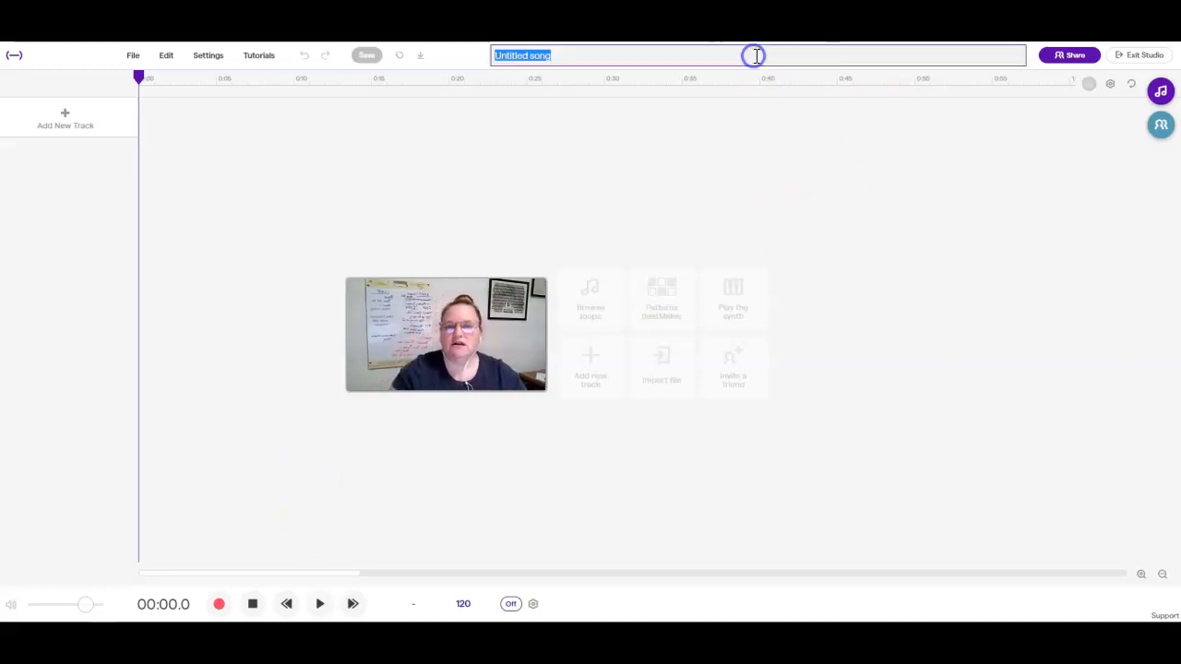
text(Layering)
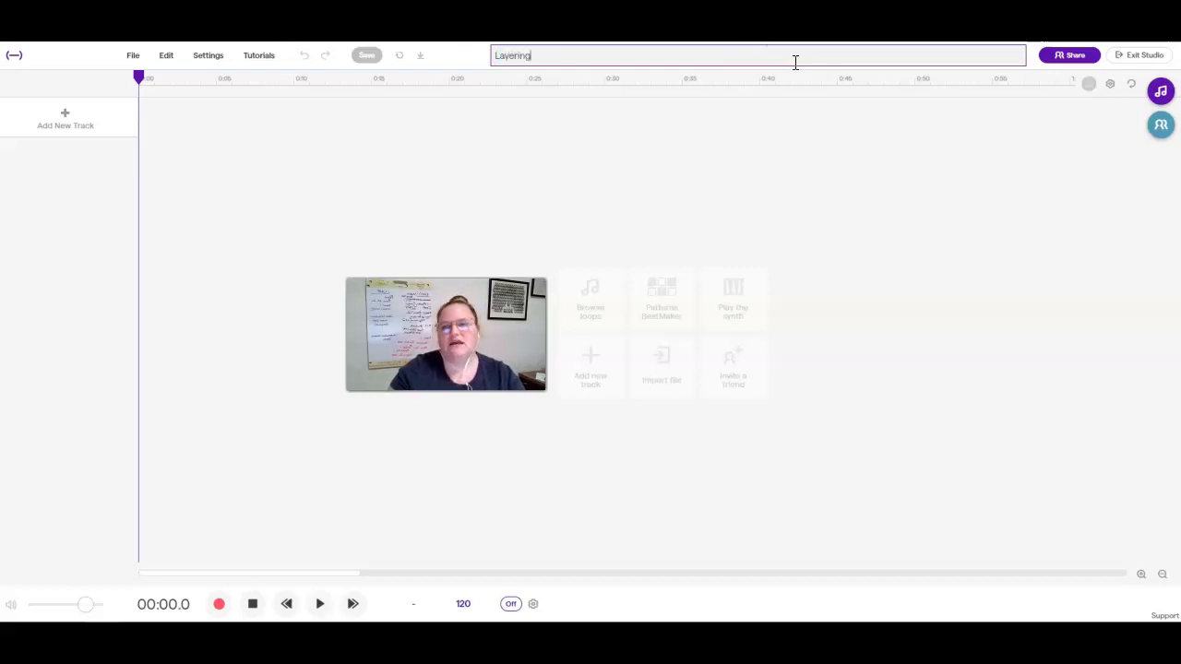
click(729, 150)
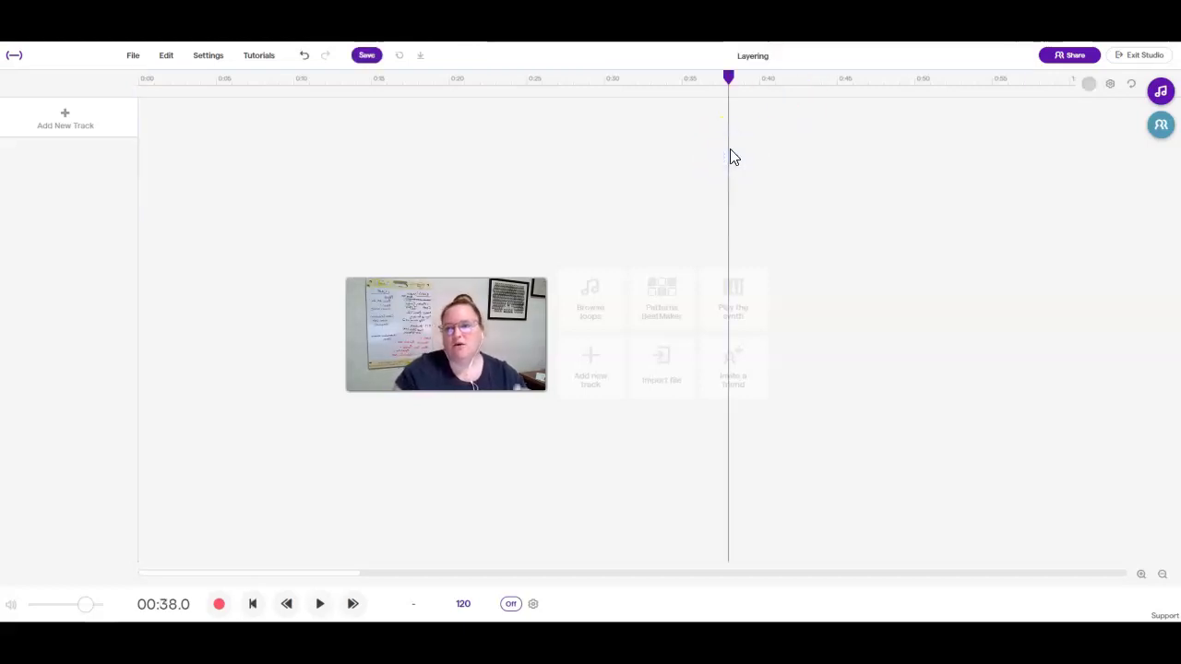
click(103, 79)
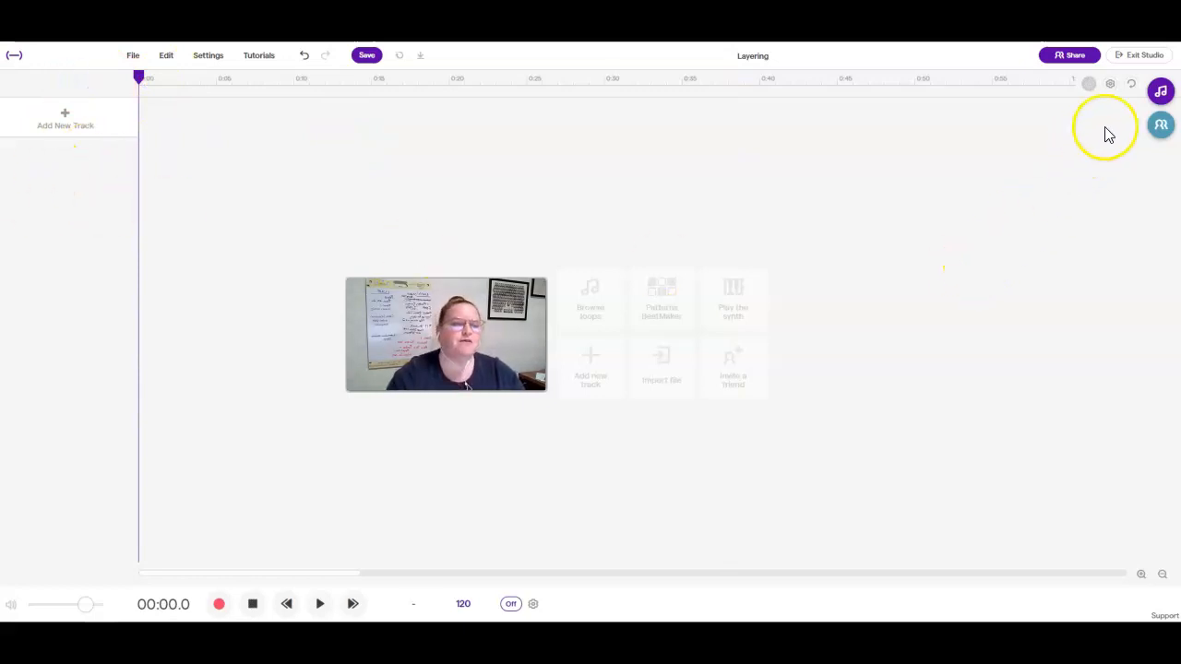
Open the loop library, clear the Featured filter and filter the loops by Jazz.
click(1161, 93)
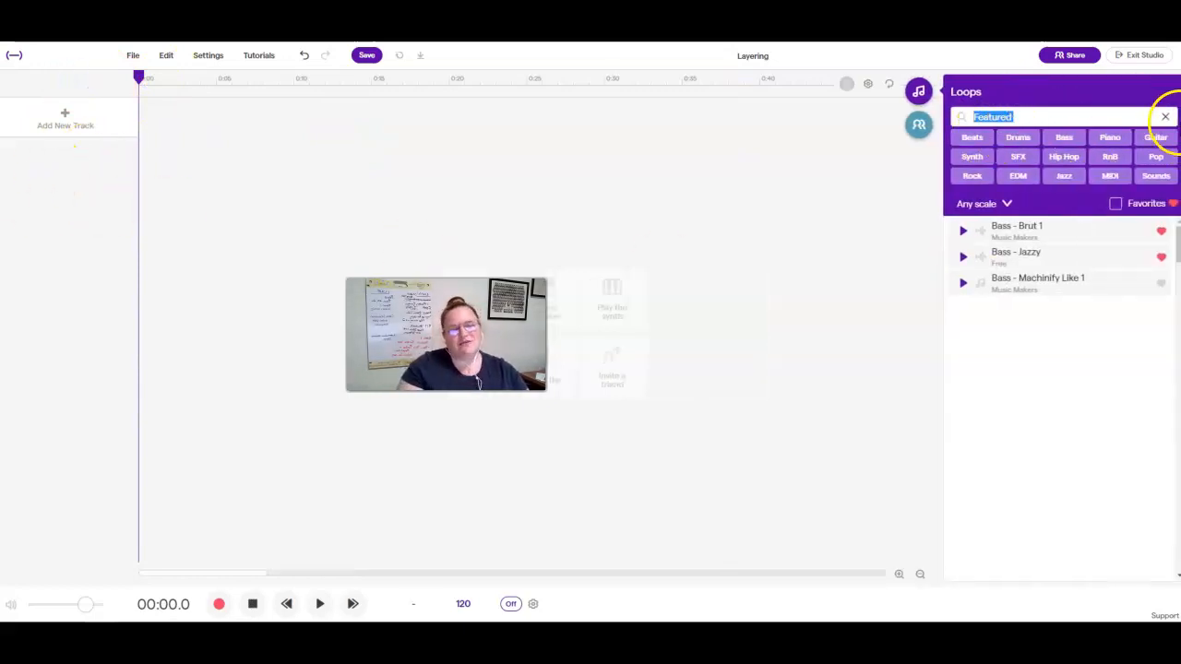
click(1164, 118)
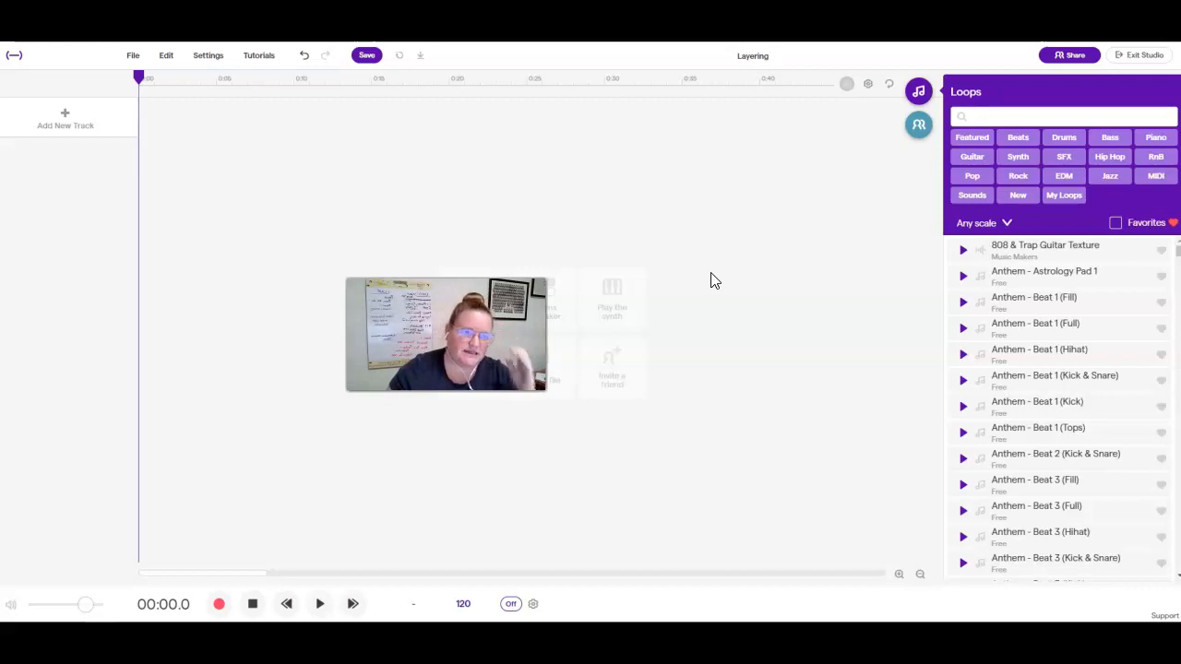
click(782, 286)
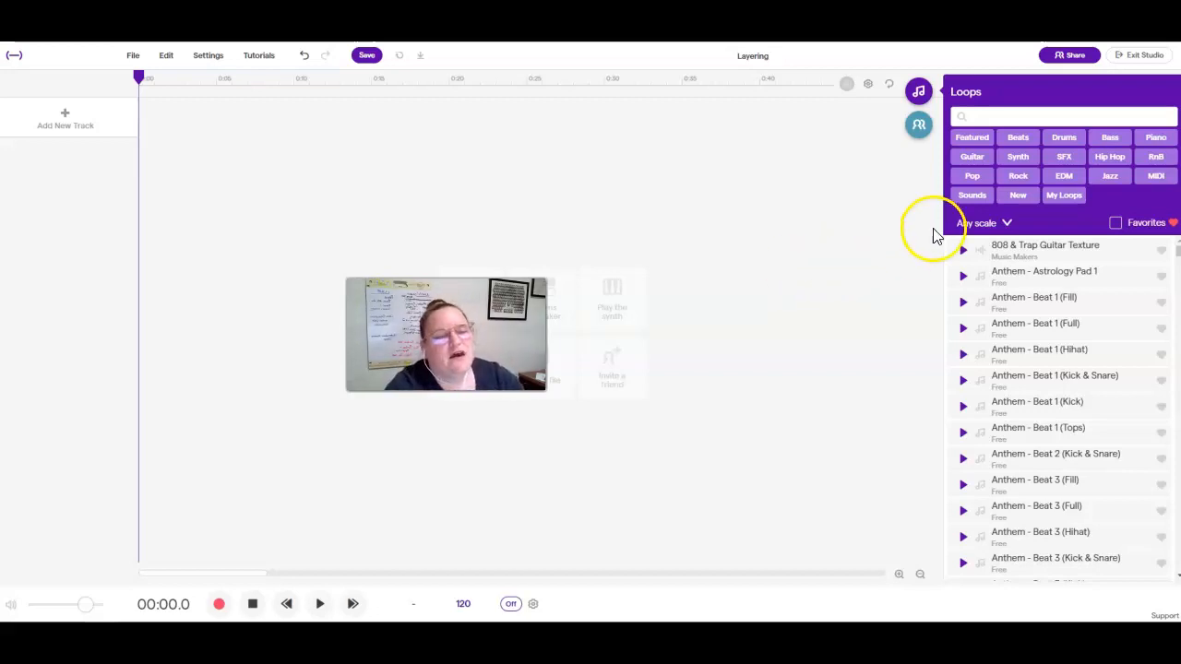
click(1109, 175)
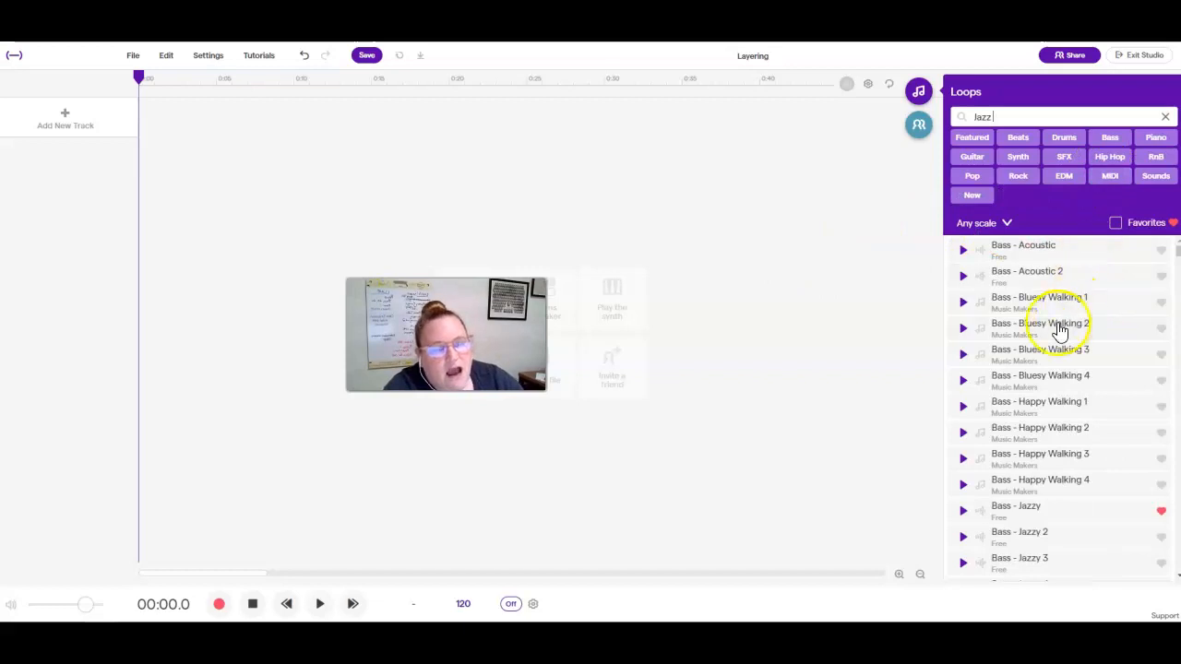
Preview the jazz drum loops Teleco Teco 2, Teleco Teco 1 and Swing waltz.
scroll(1013, 367, down, 12)
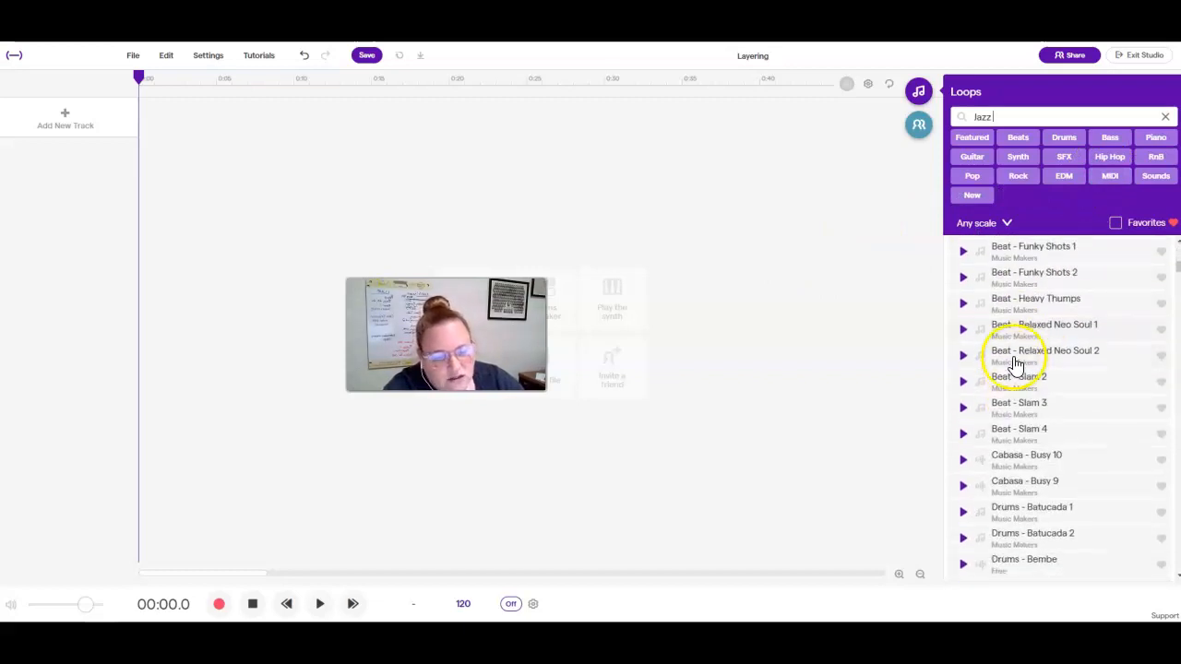
scroll(1013, 362, down, 10)
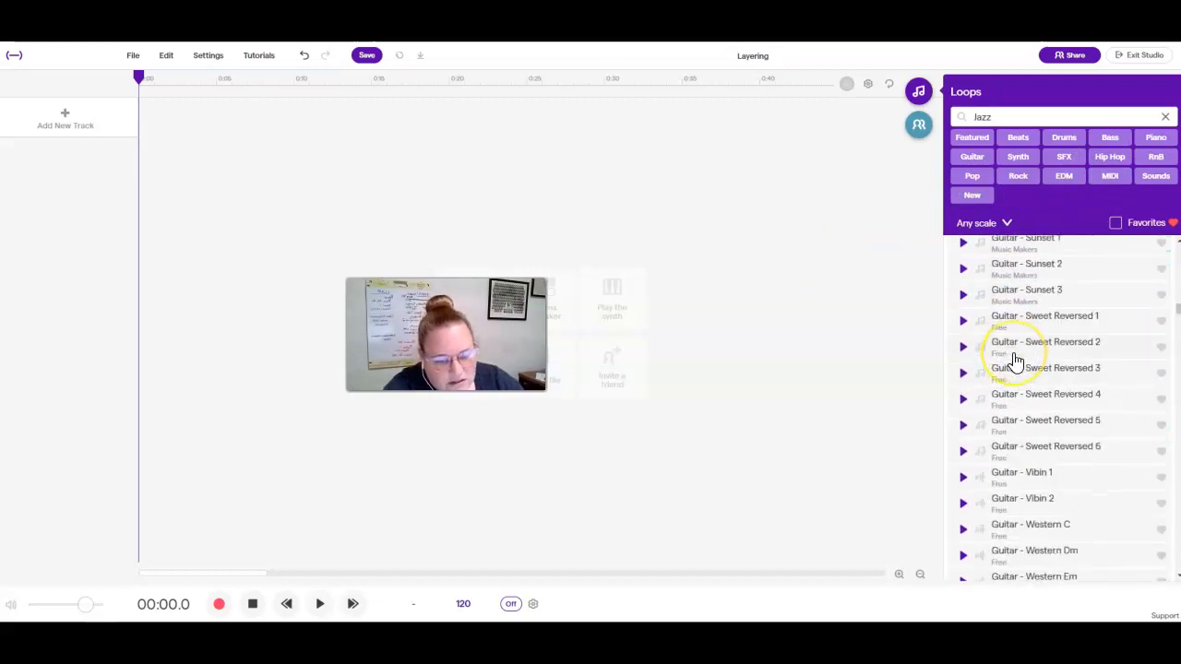
scroll(1015, 359, up, 10)
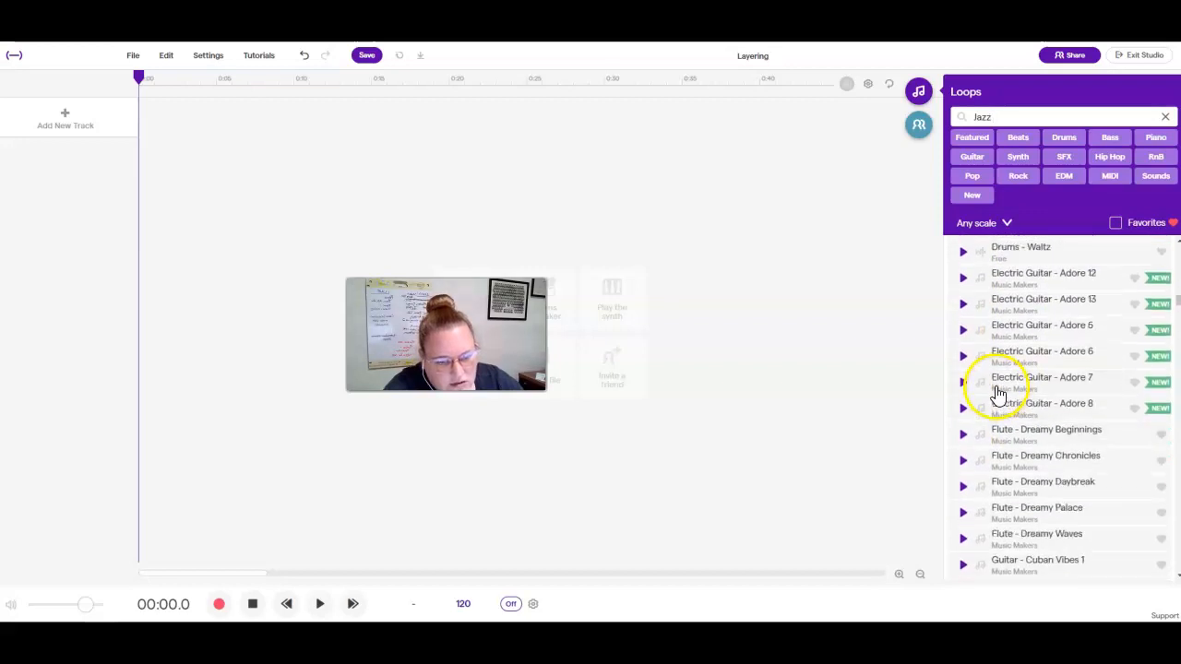
click(962, 404)
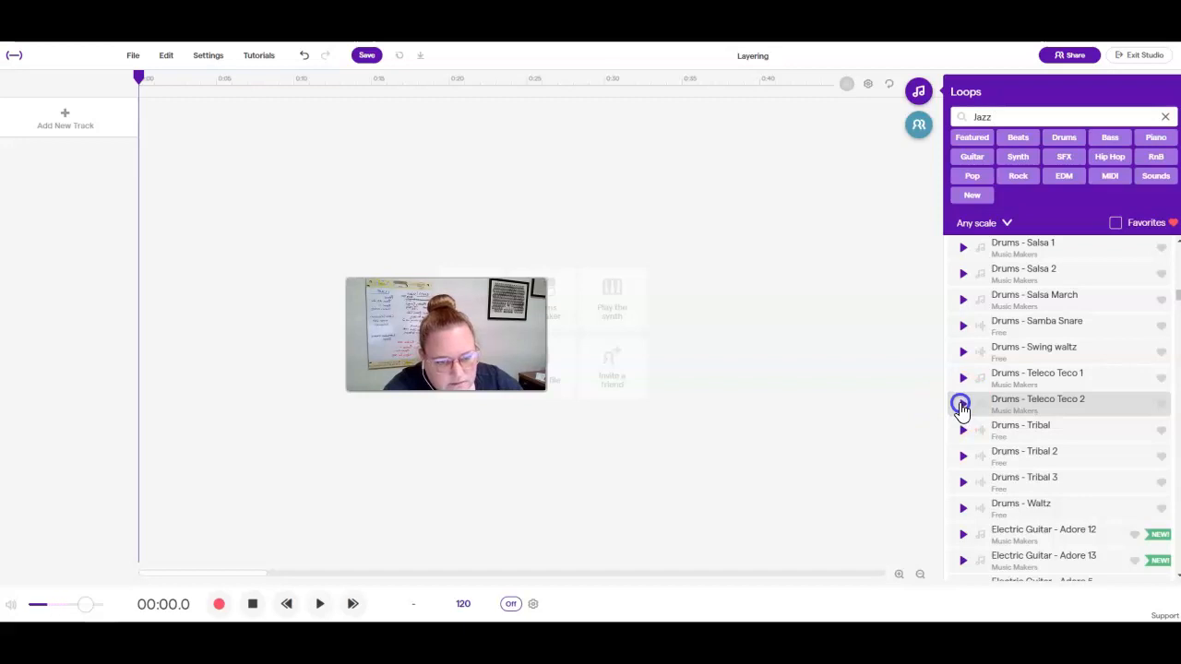
click(962, 377)
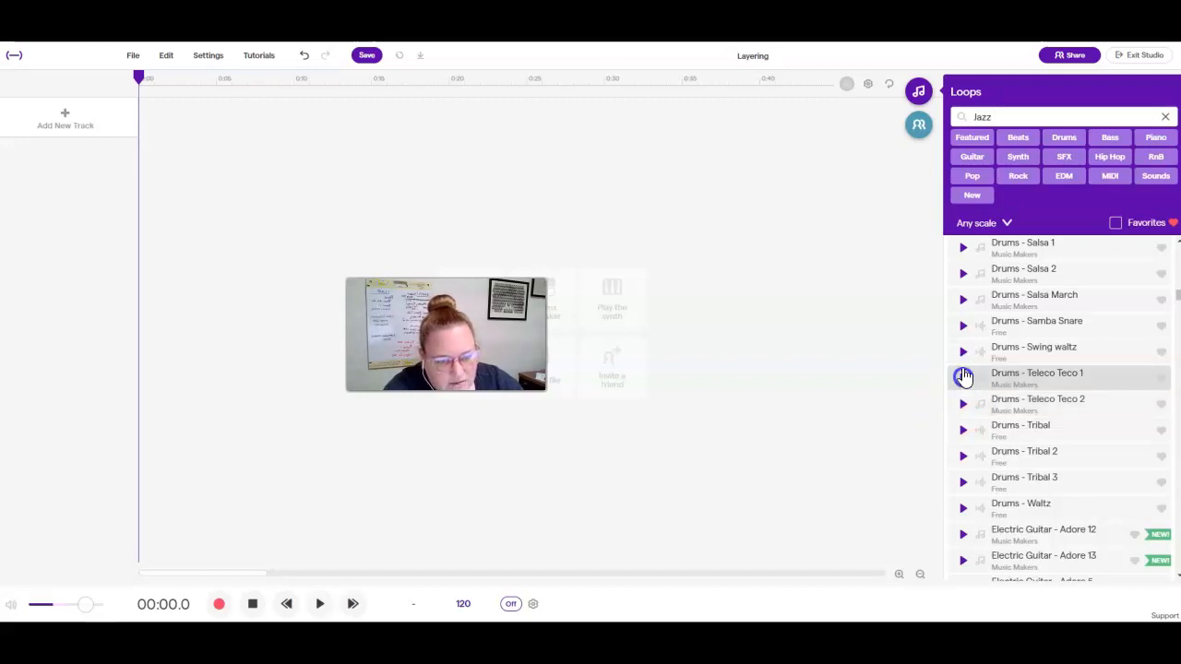
click(962, 352)
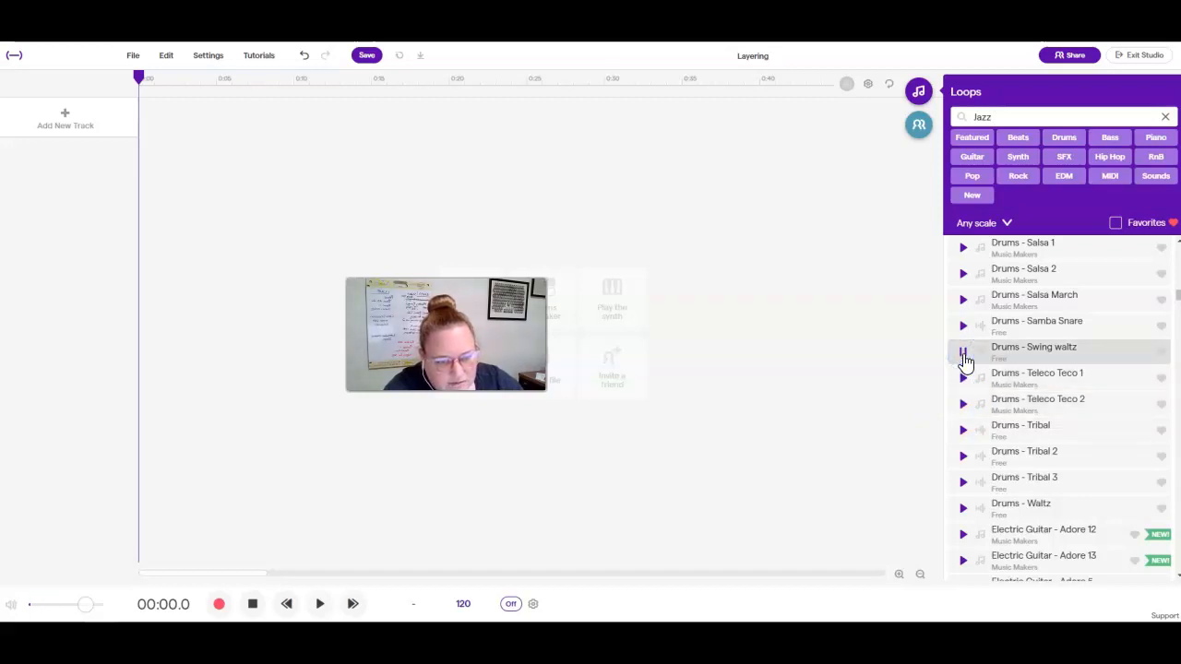
Add the Drums - Swing waltz loop at the start of a new track, extend it to about 25 seconds and stop playback.
drag(1055, 350, 142, 116)
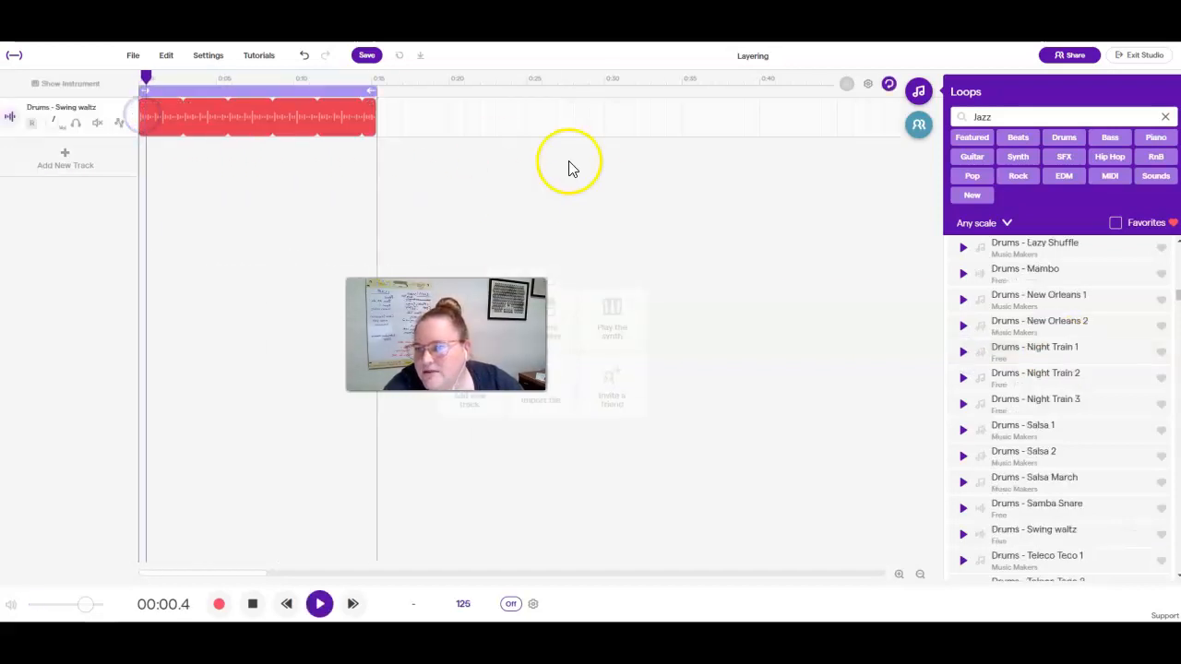
drag(378, 113, 524, 118)
click(297, 81)
click(291, 91)
click(291, 90)
click(244, 90)
click(253, 603)
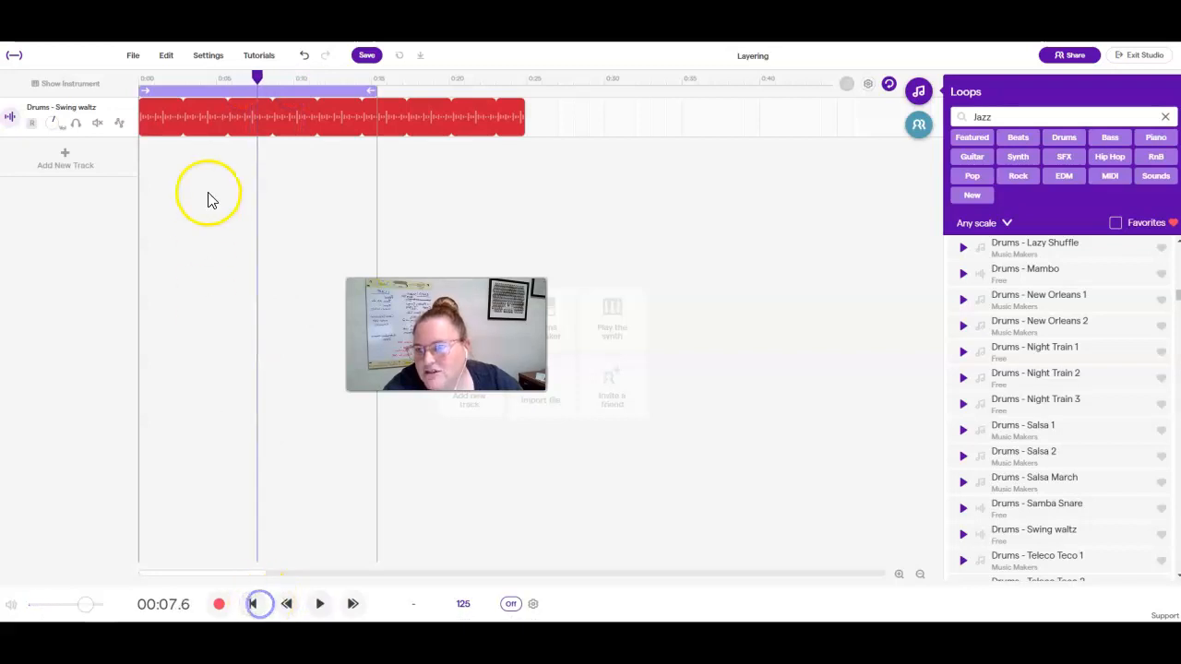
Try to shorten the playback cycle region above the drum clip while repositioning the playhead.
click(233, 88)
click(264, 94)
drag(264, 96, 340, 91)
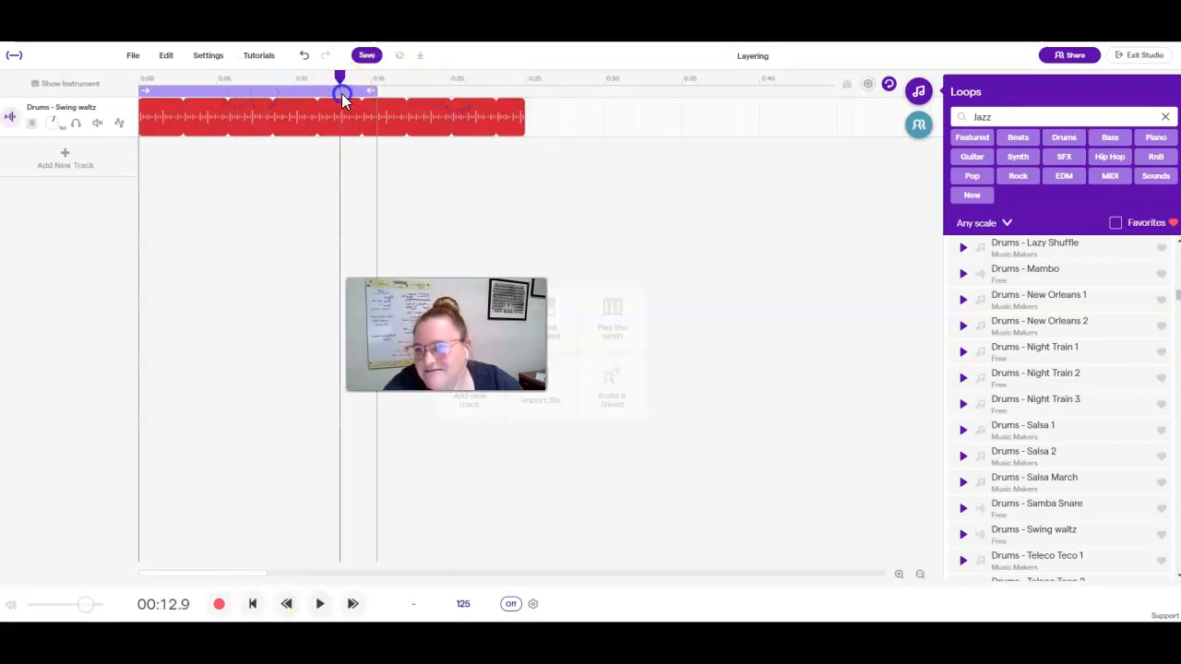
click(218, 179)
click(233, 89)
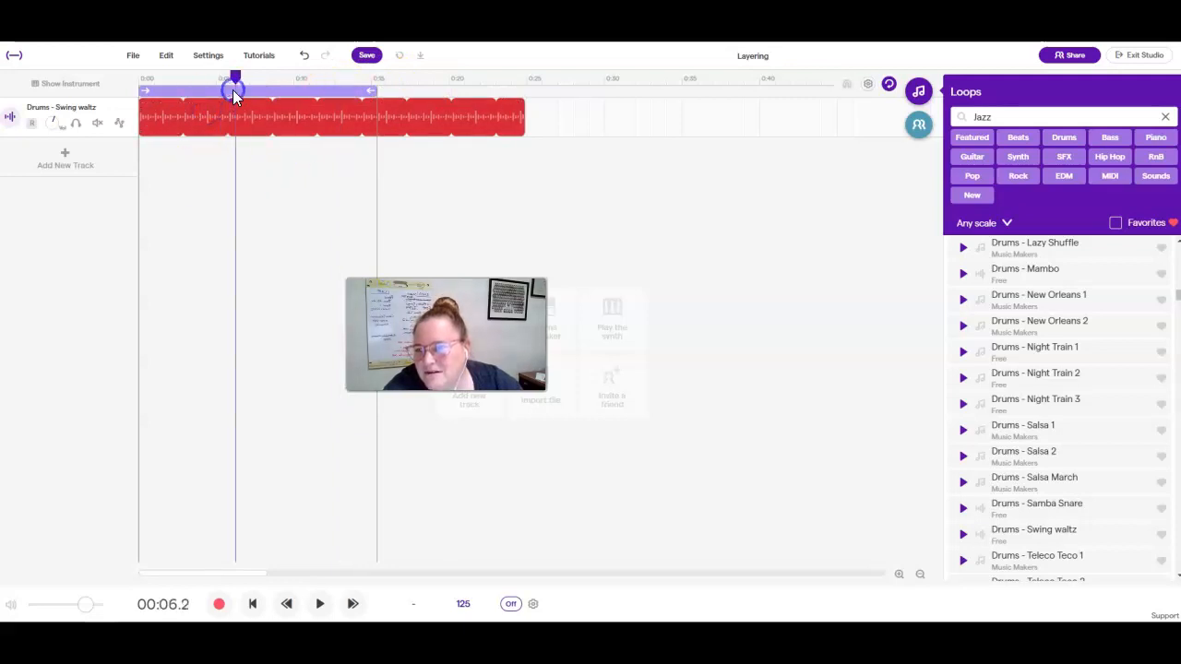
drag(226, 81, 142, 79)
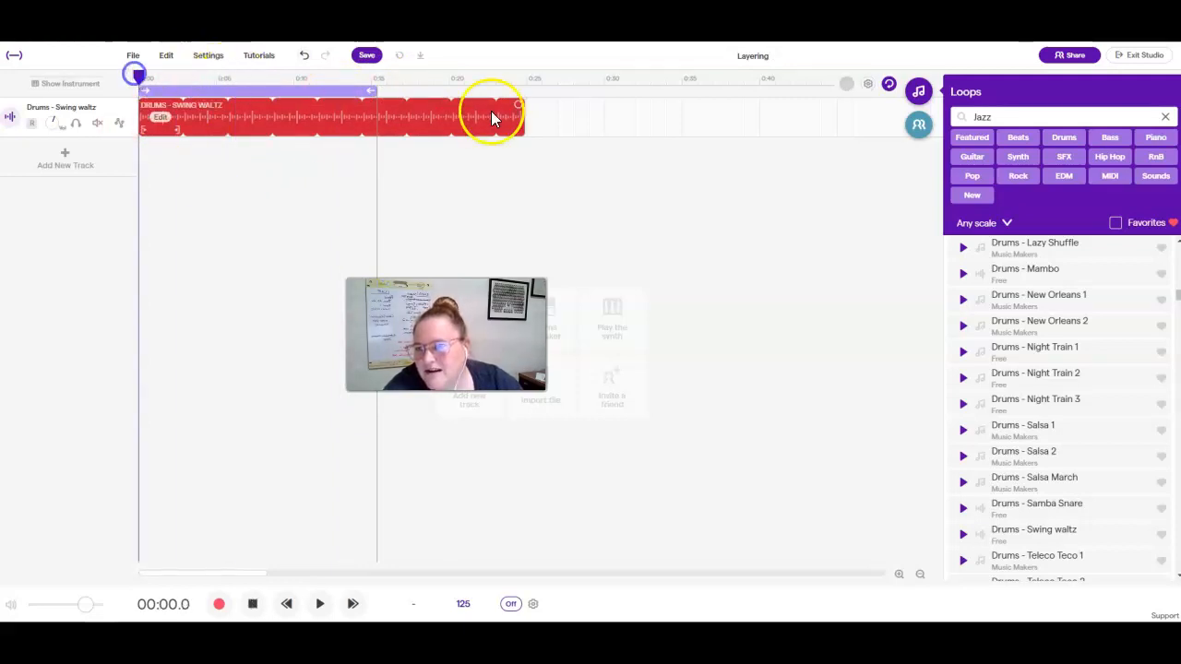
click(586, 124)
click(364, 74)
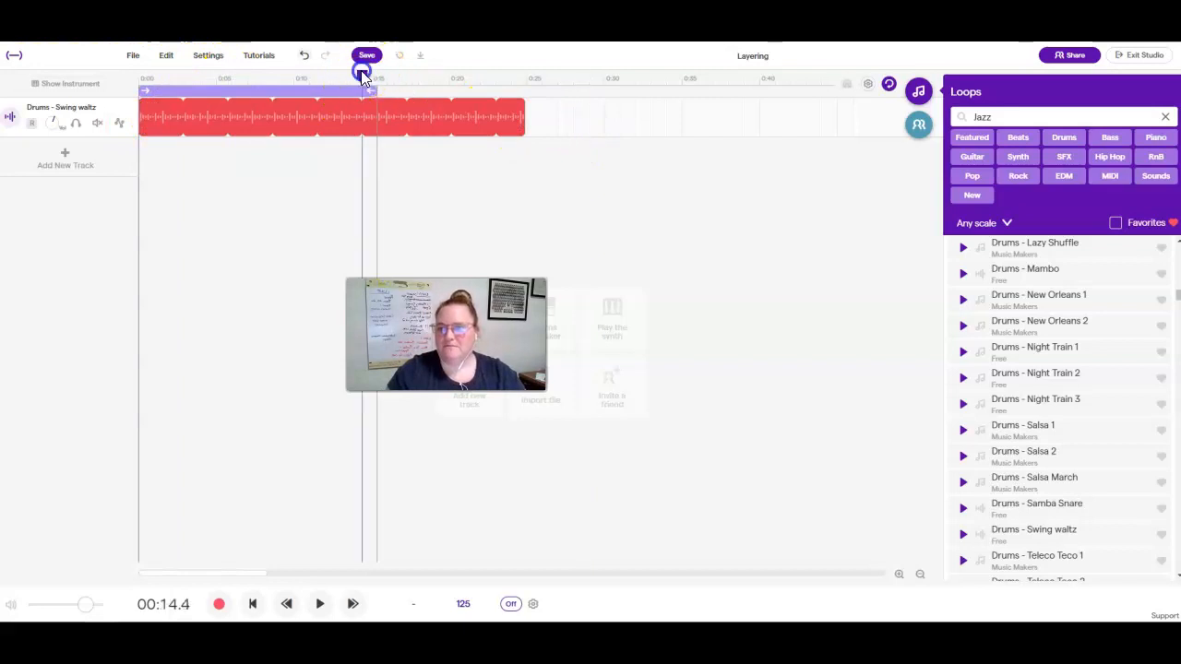
click(474, 180)
click(462, 205)
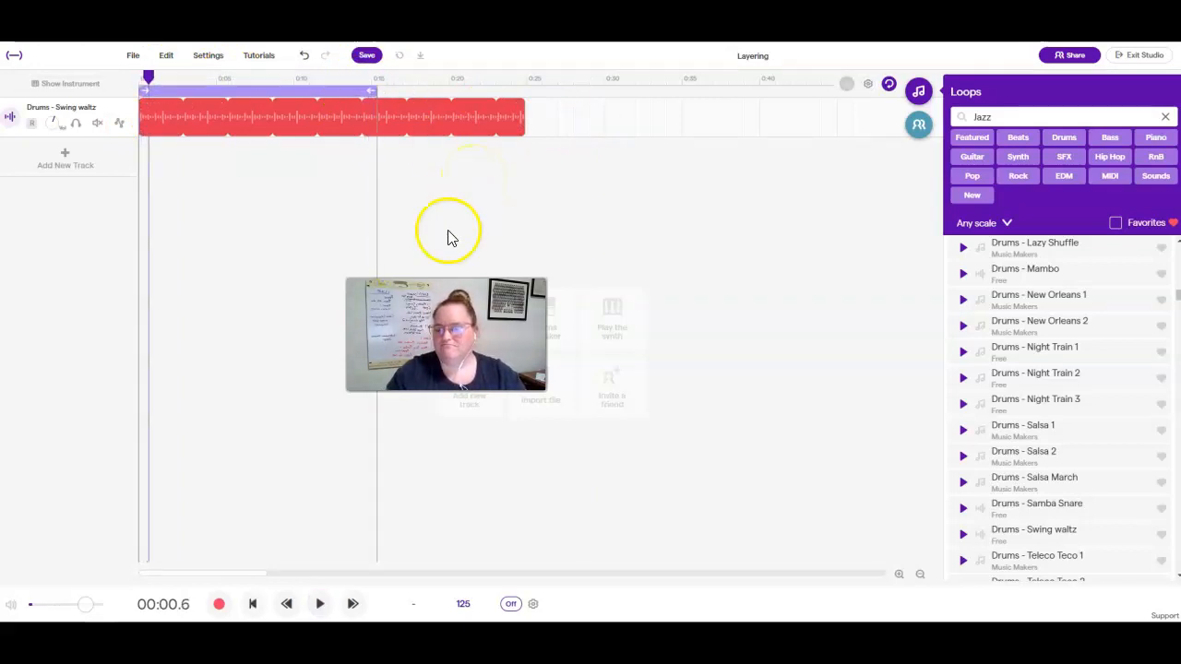
click(287, 91)
click(375, 92)
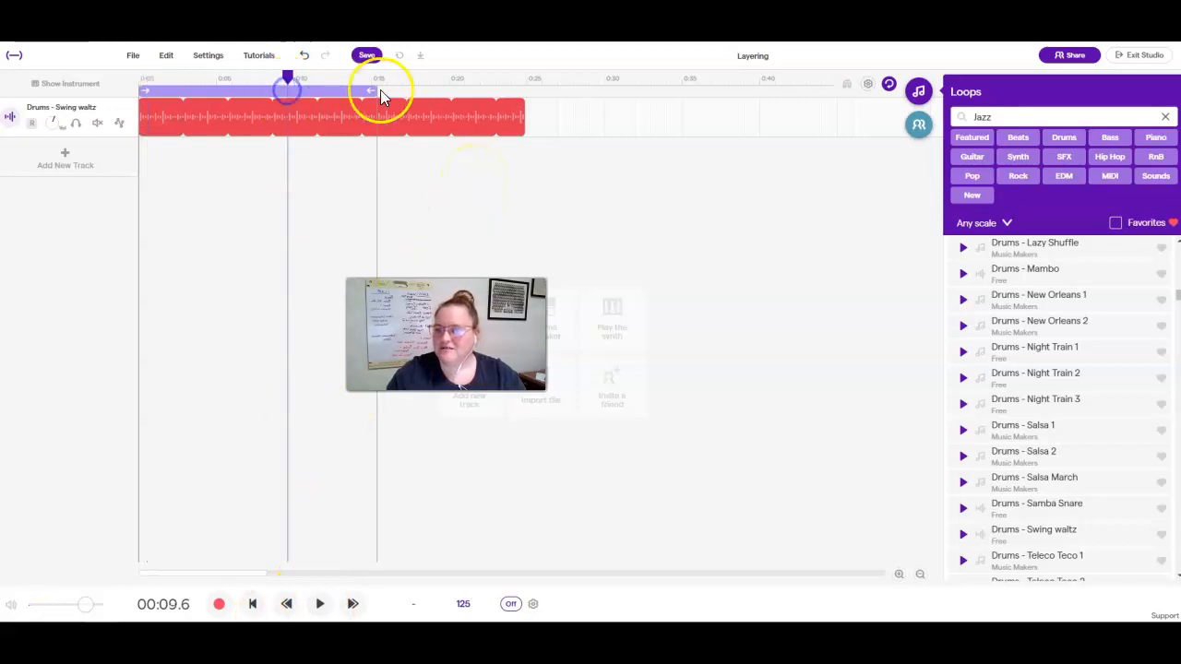
drag(372, 90, 304, 95)
click(151, 93)
Save the song, exit the studio and reopen the Layering project from the project list.
click(366, 55)
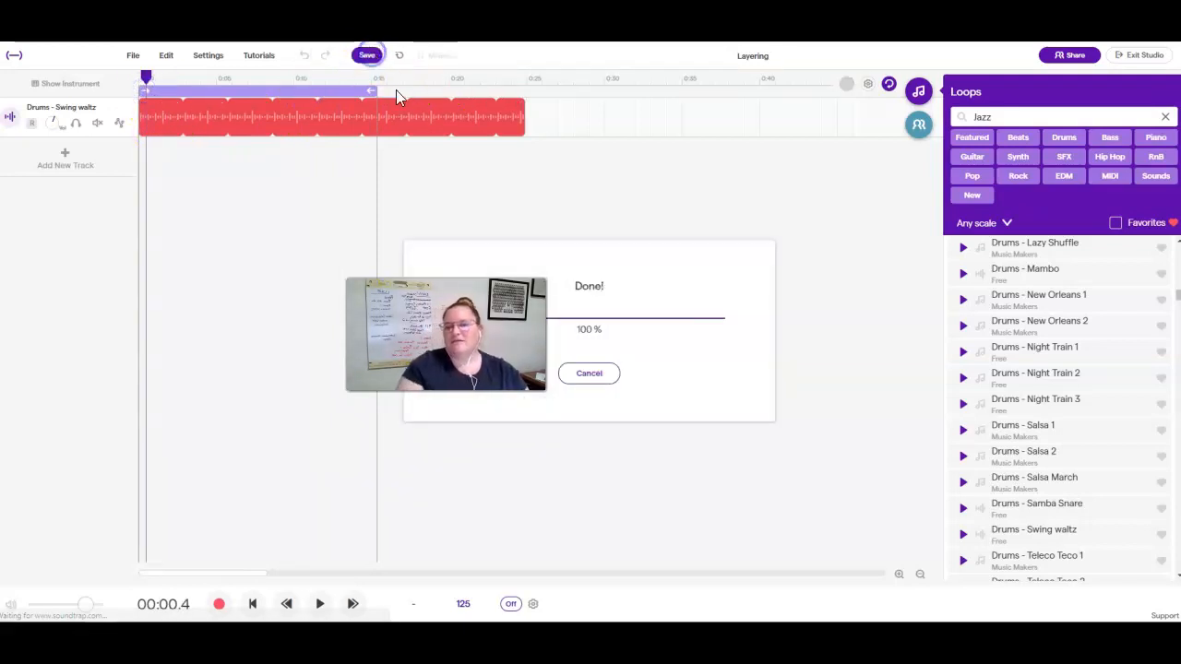
click(1118, 57)
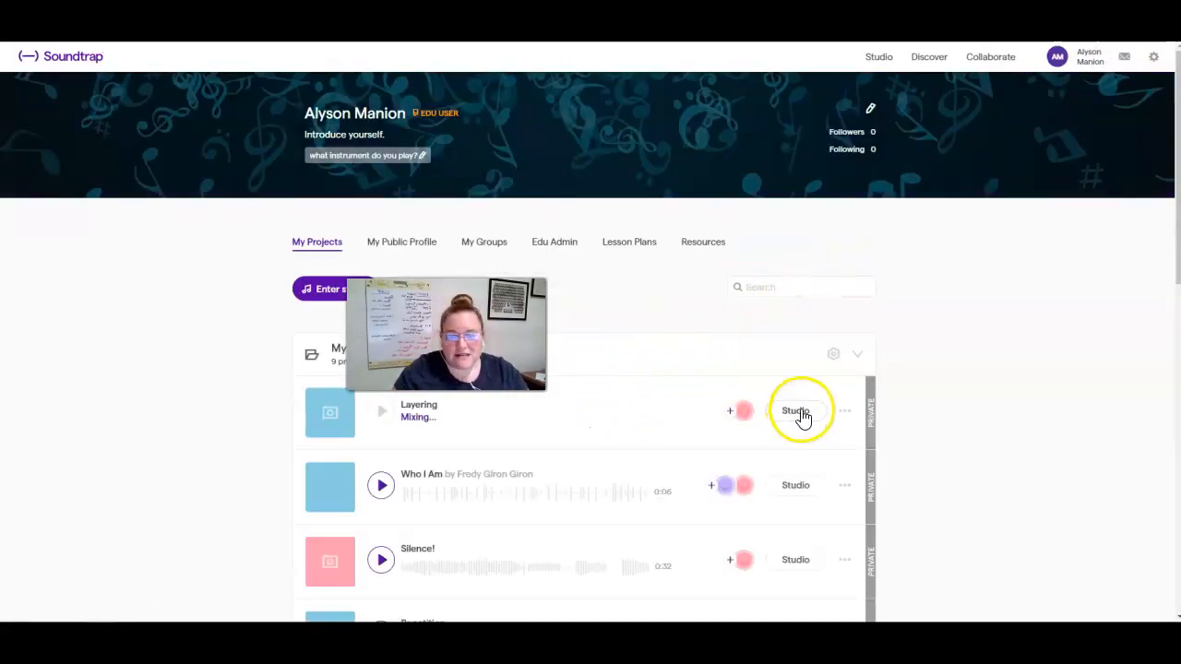
click(797, 412)
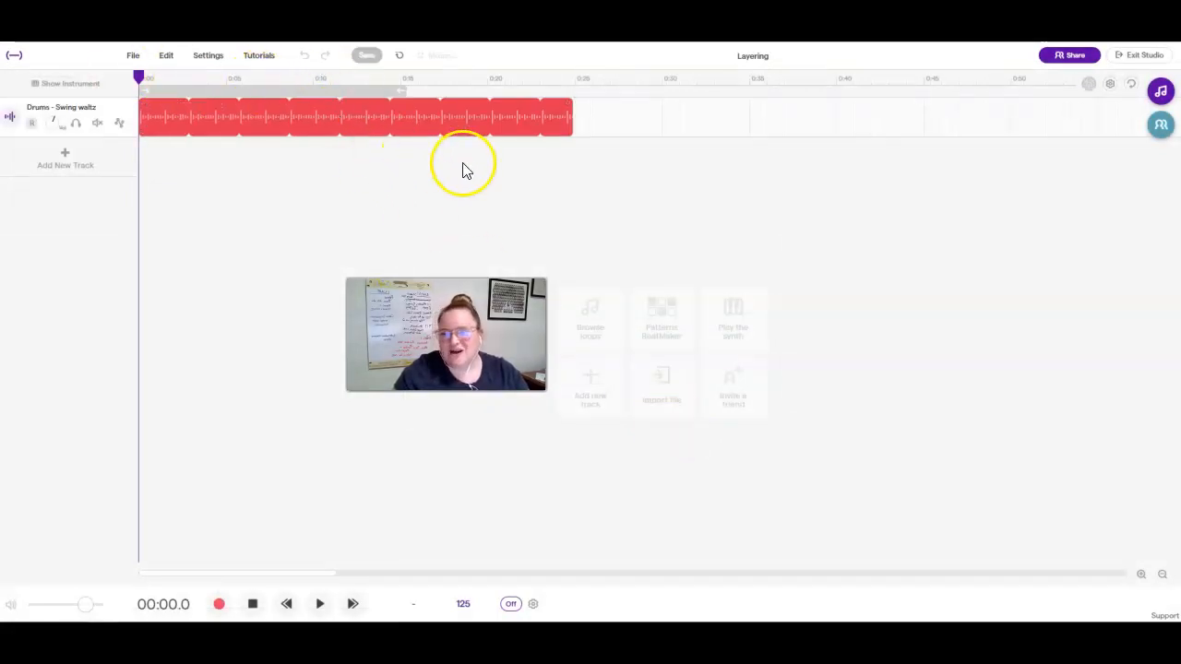
Reopen the loop library filtered by Jazz and listen to the first seconds of the drum track.
click(1161, 90)
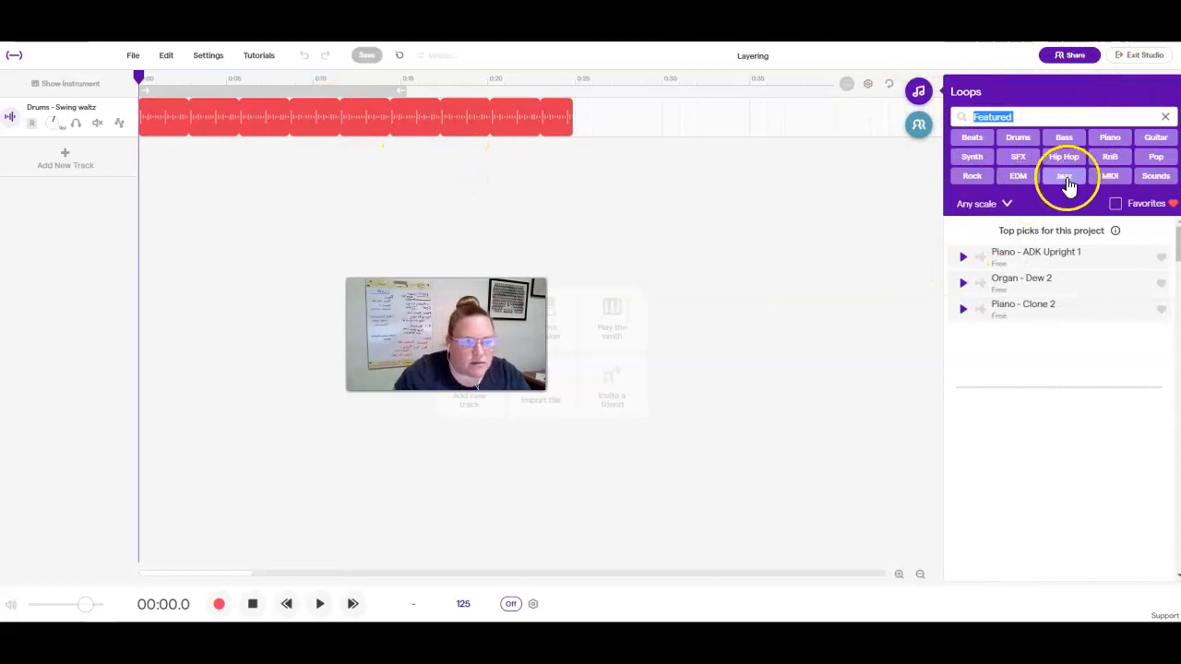
click(1063, 177)
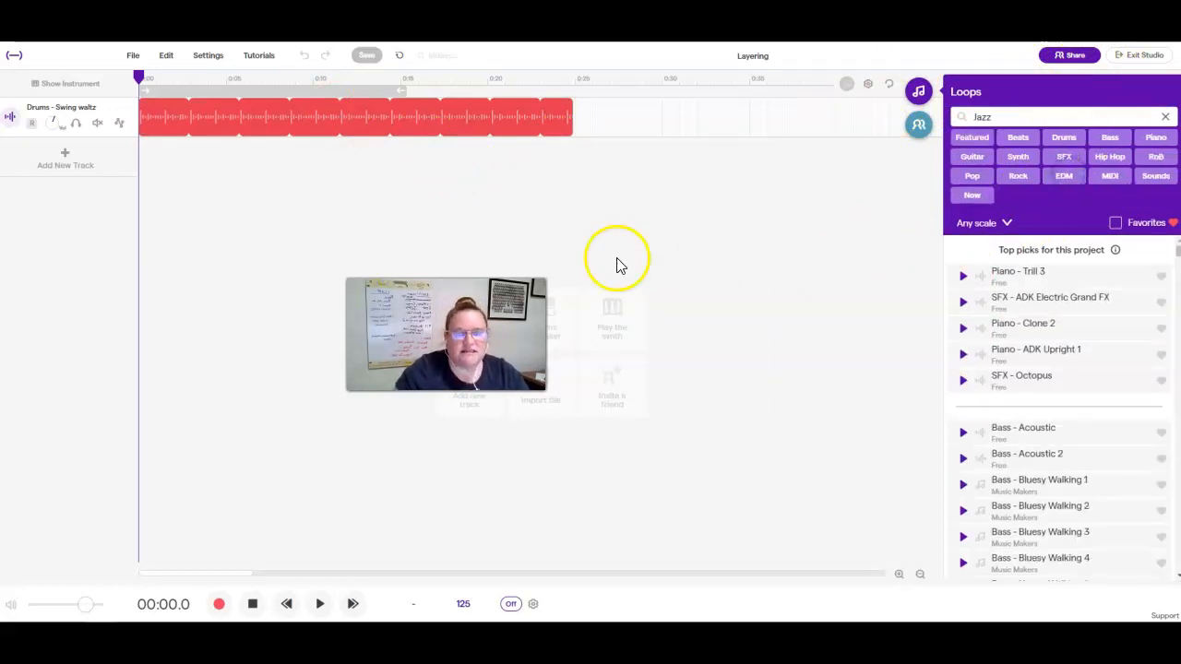
click(319, 605)
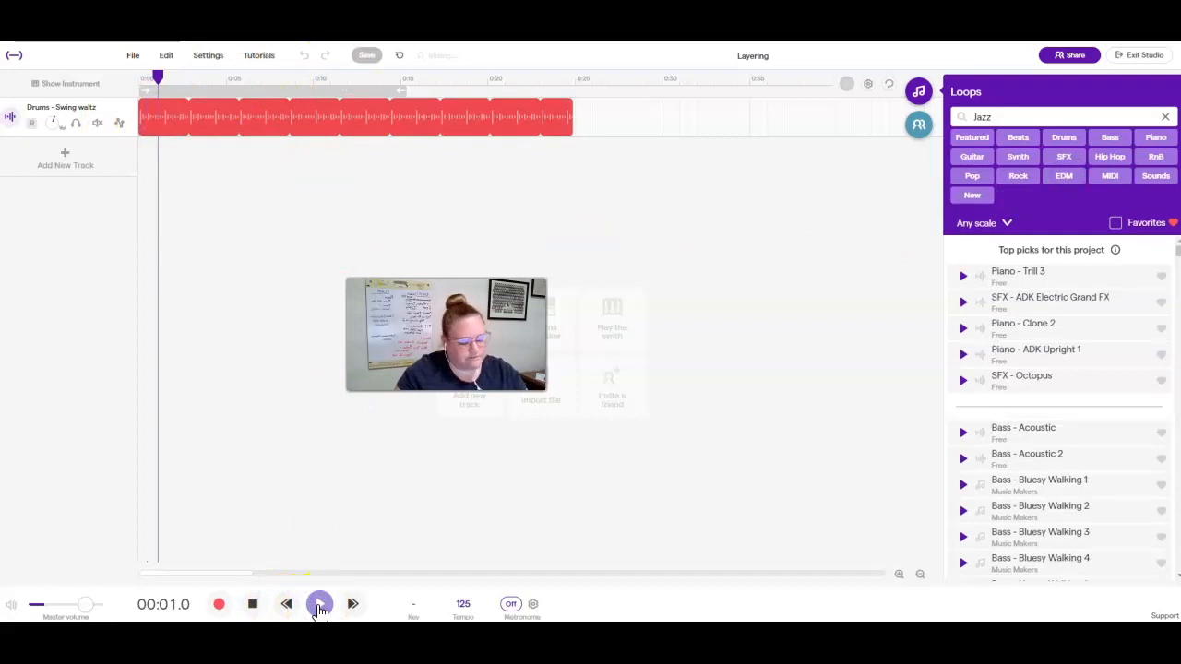
click(318, 605)
click(510, 529)
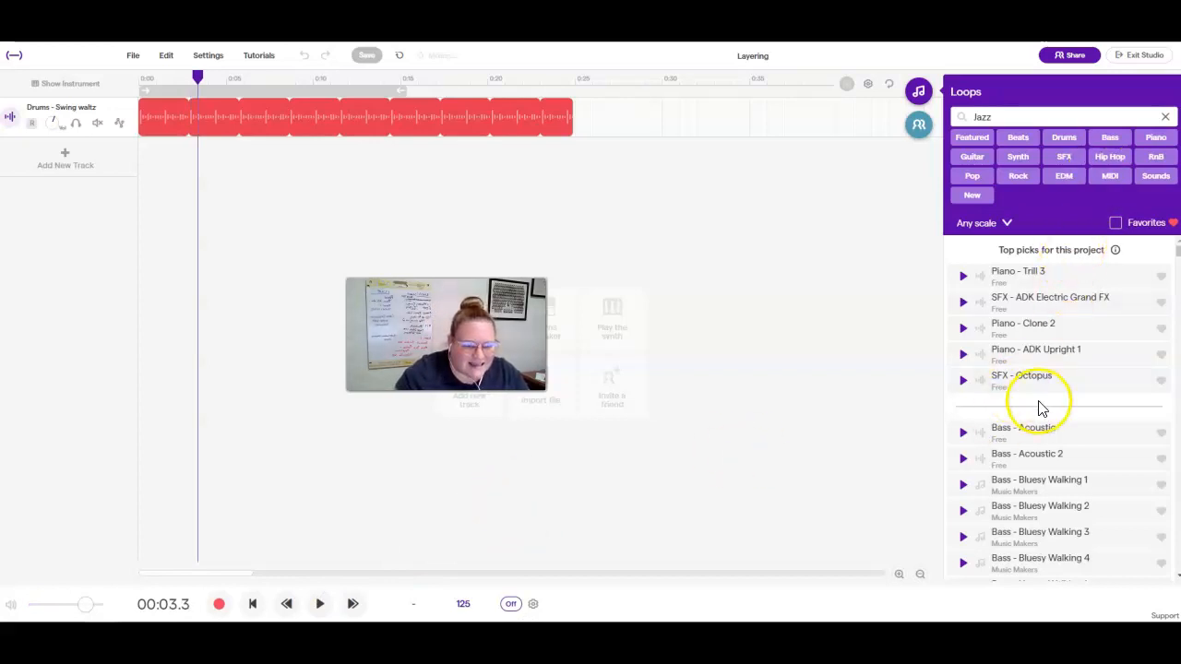
Preview the Bass - Happy Walking 1 loop and add it on a new track starting at about 5 seconds.
scroll(1033, 378, down, 3)
click(962, 280)
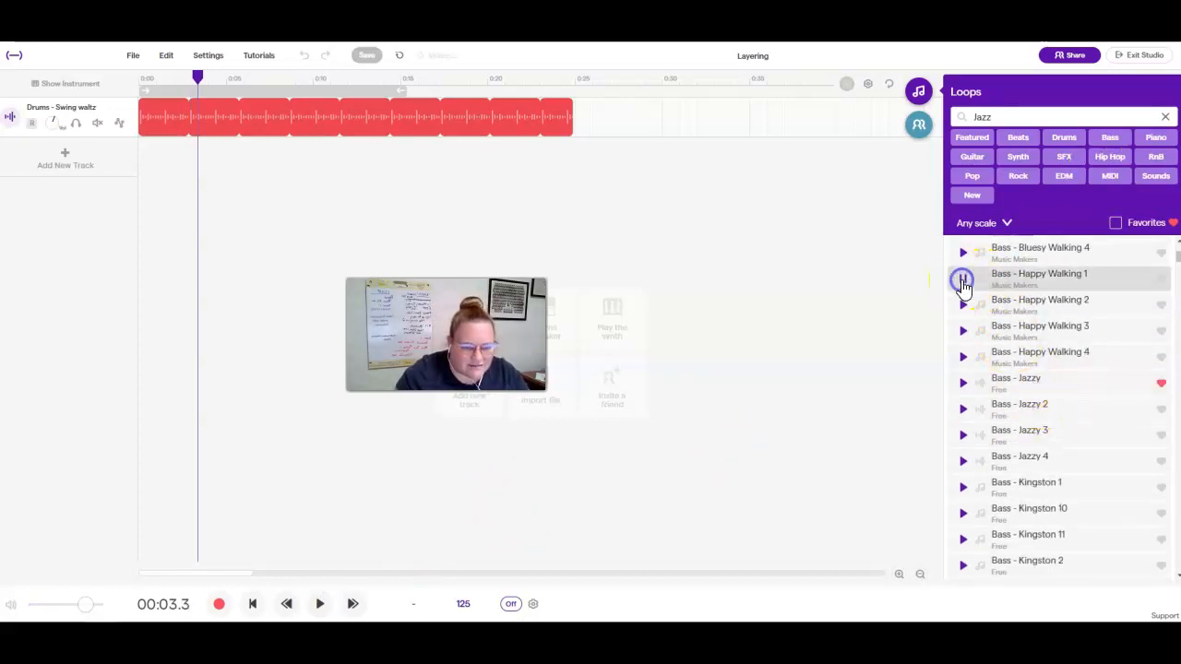
click(962, 280)
drag(1015, 276, 226, 194)
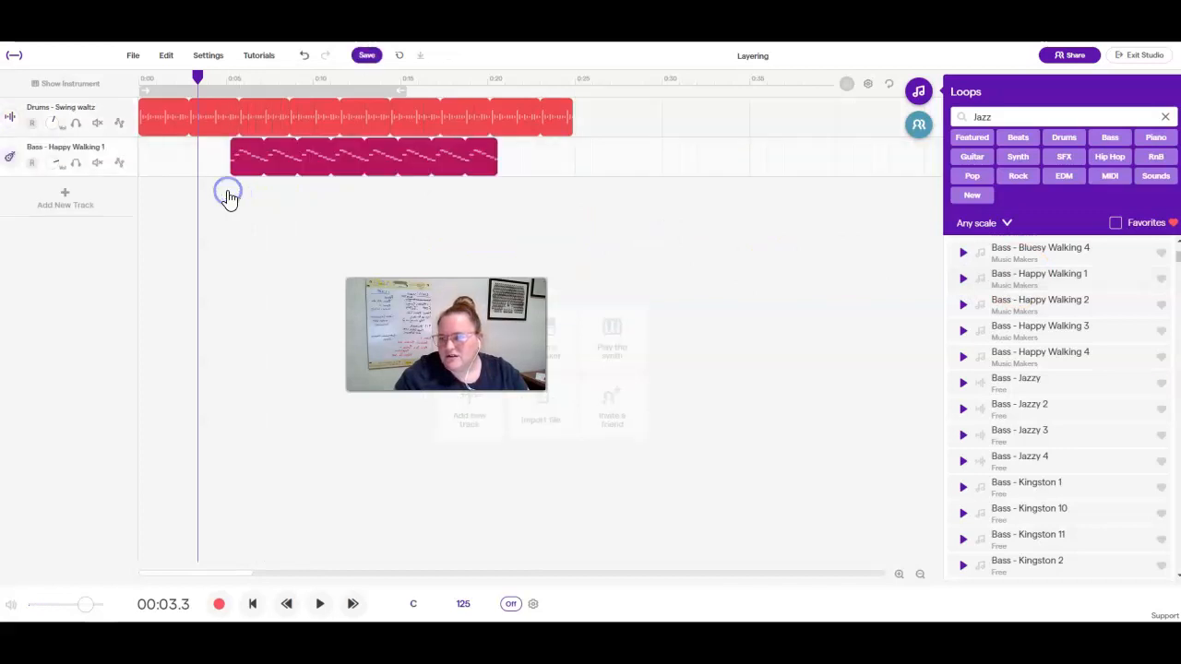
Play the two layers together, shift the bass clip to start at about 6 seconds and replay from there.
click(314, 611)
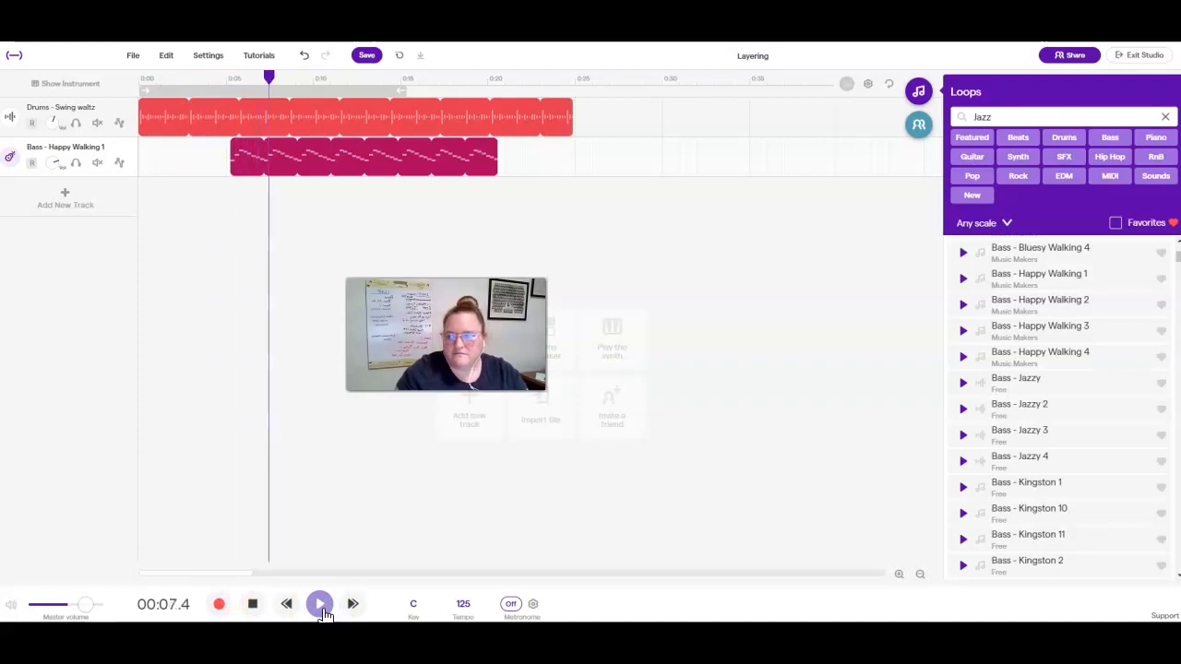
click(321, 607)
drag(312, 166, 332, 158)
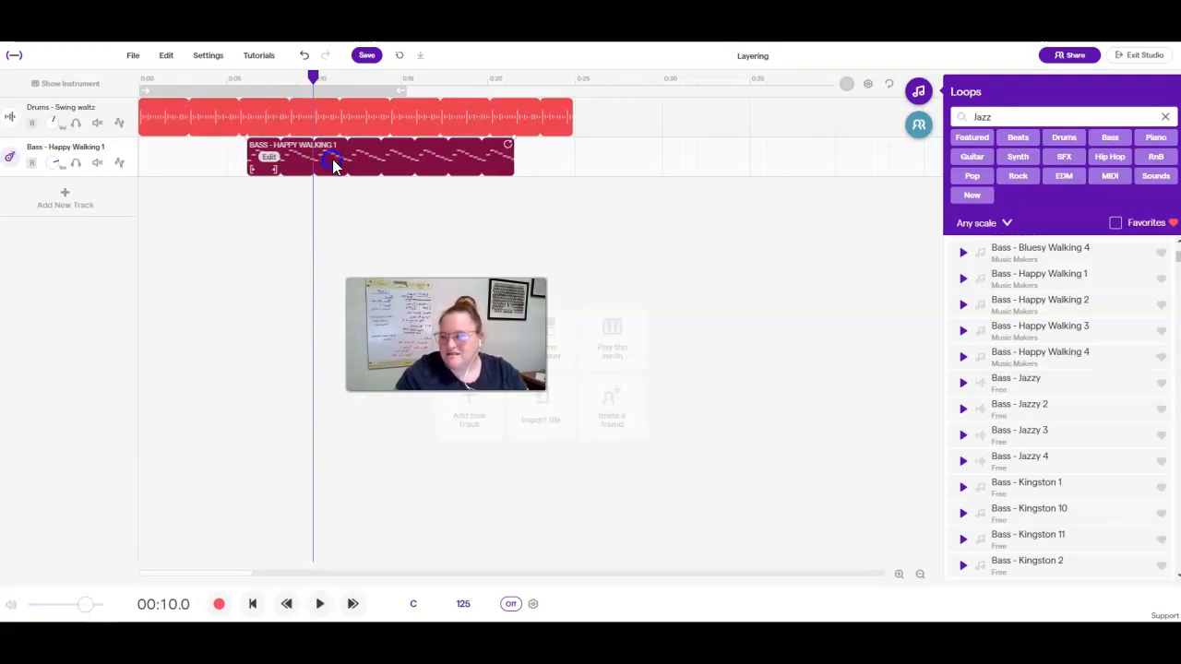
click(250, 77)
key(space)
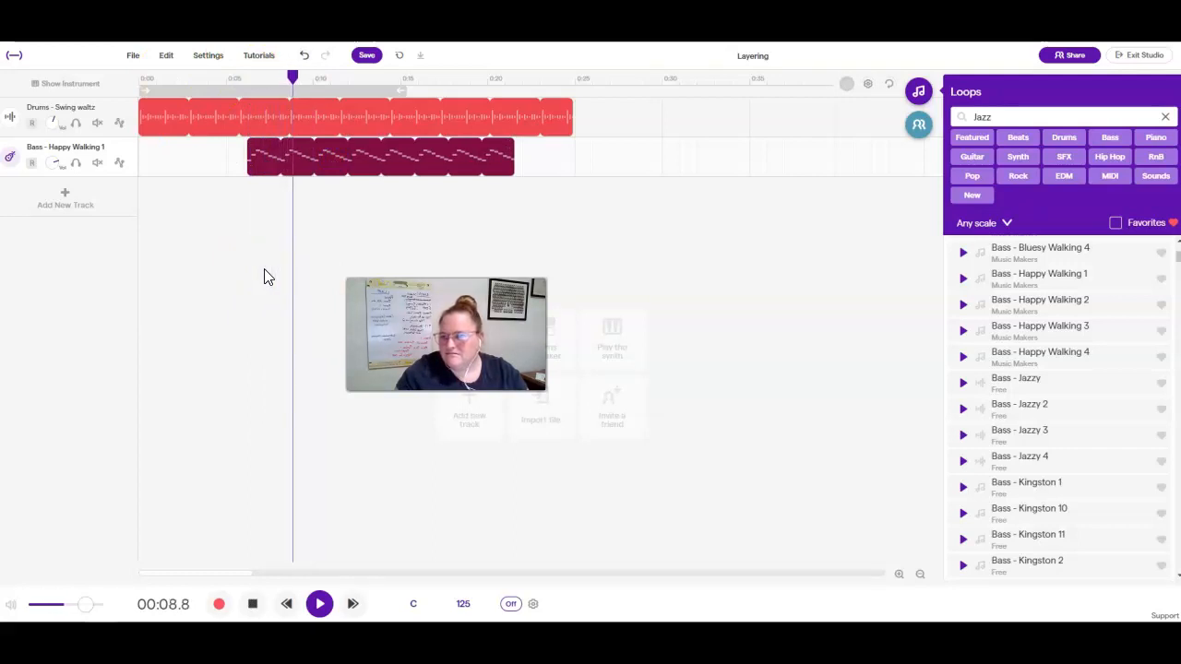
Stop playback and delete the Happy Walking 1 clip from the bass track.
click(390, 153)
key(space)
key(Delete)
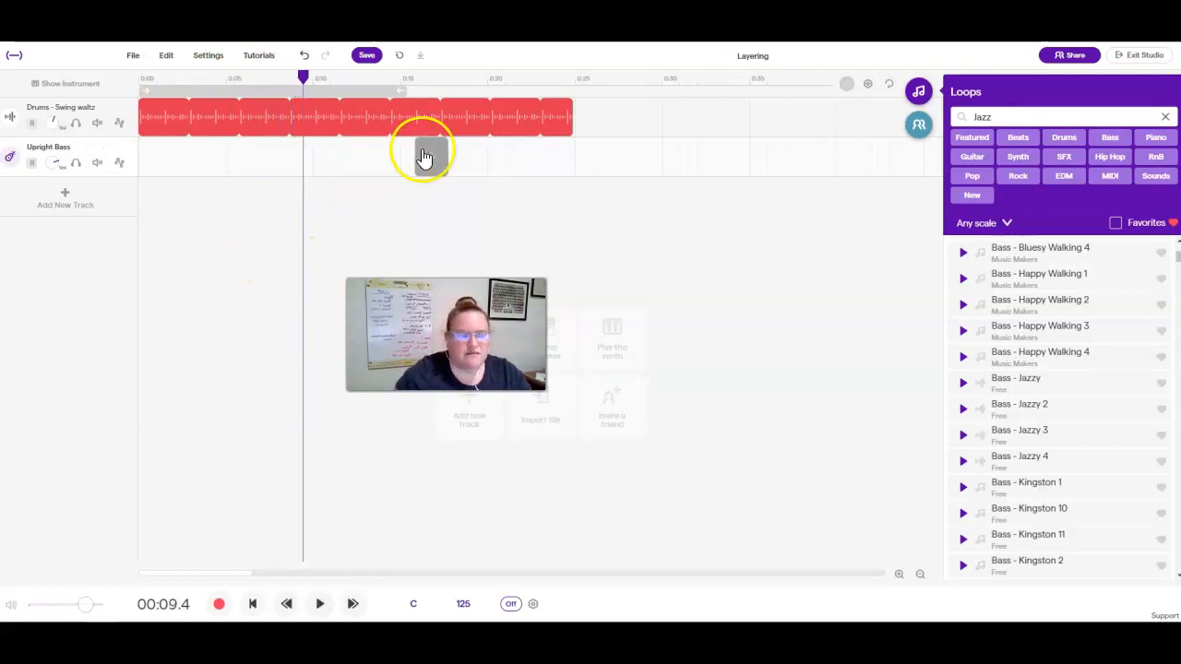
Preview the bass loops Happy Walking 1, Bluesy Walking 1, Acoustic 2 and Acoustic.
click(964, 278)
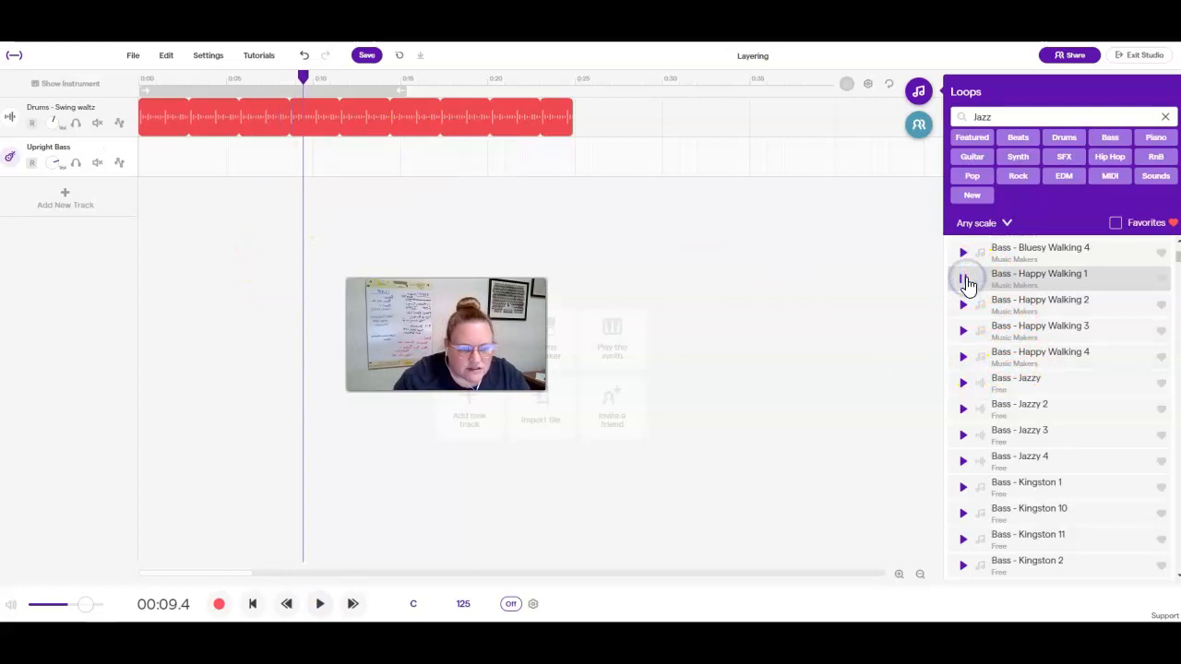
scroll(978, 342, up, 3)
click(962, 424)
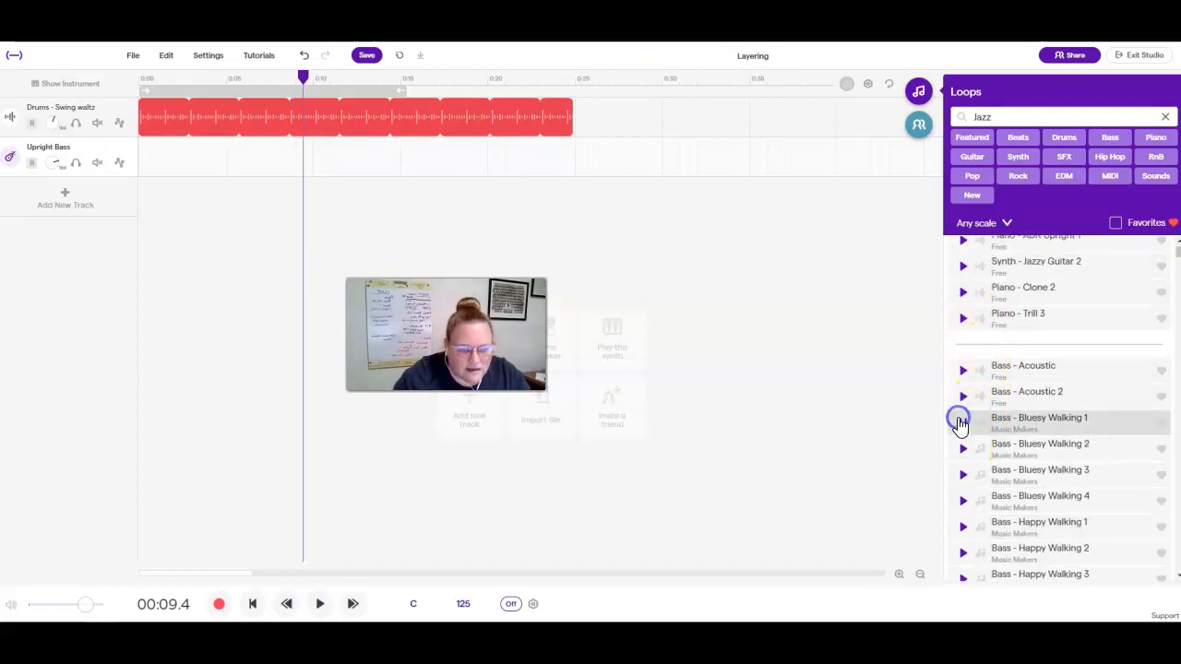
click(963, 397)
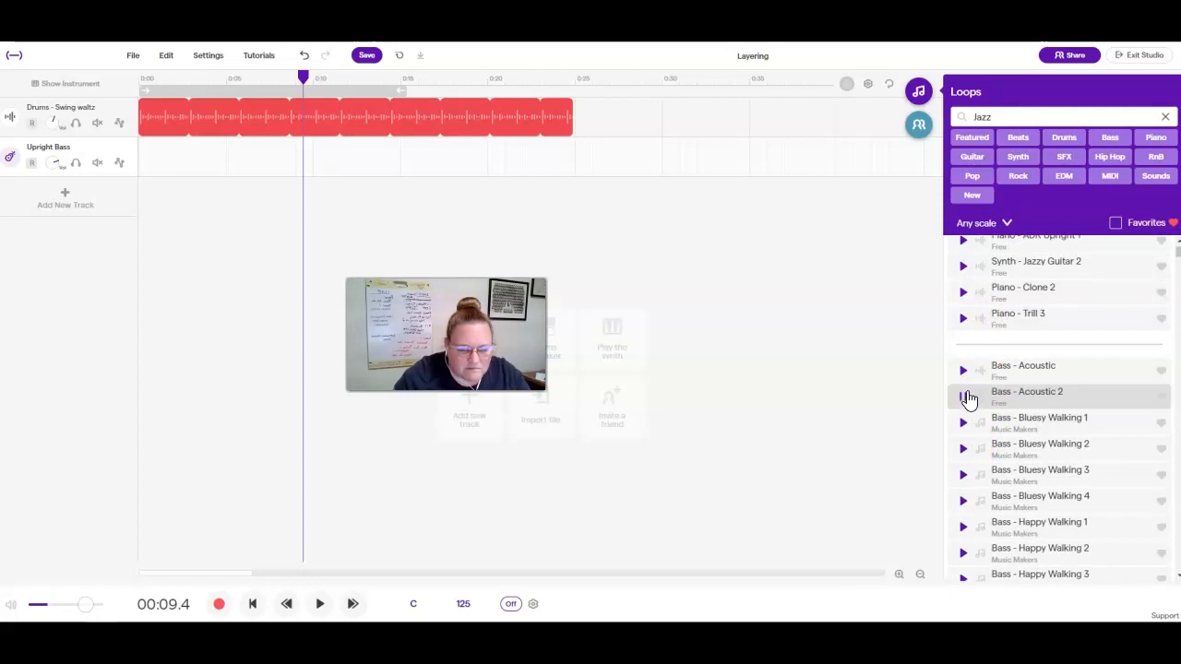
click(963, 369)
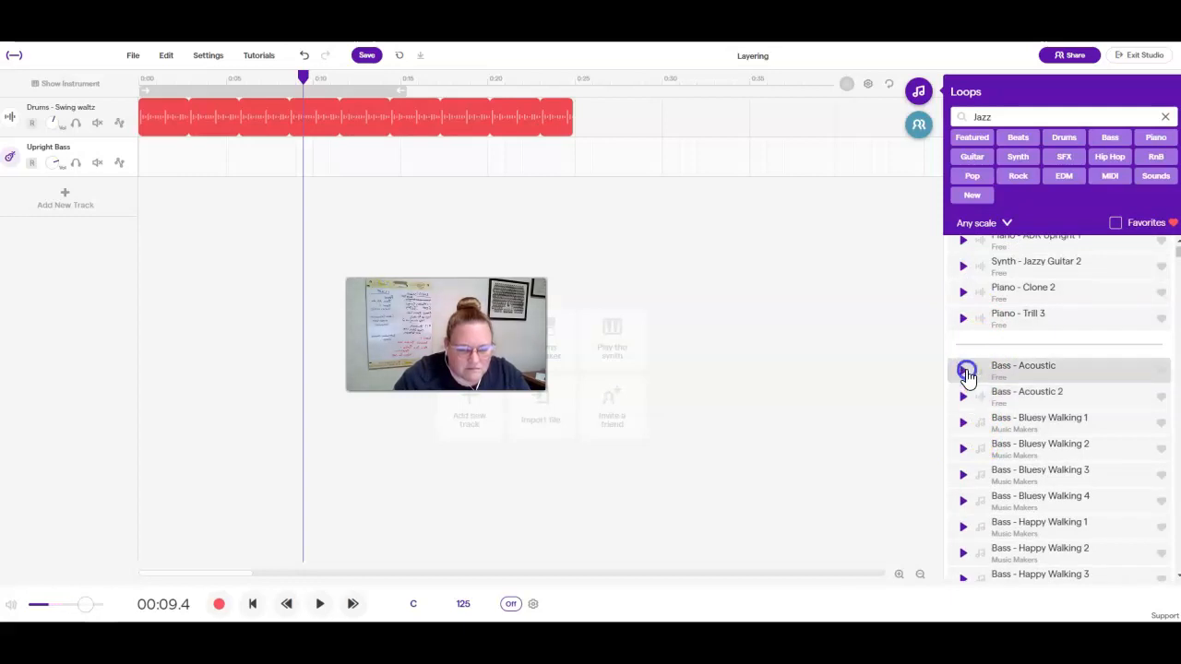
scroll(962, 332, up, 1)
Preview Synth - Jazzy Guitar 2, add it on a new track starting at about 5 seconds and play it with the drums.
click(963, 328)
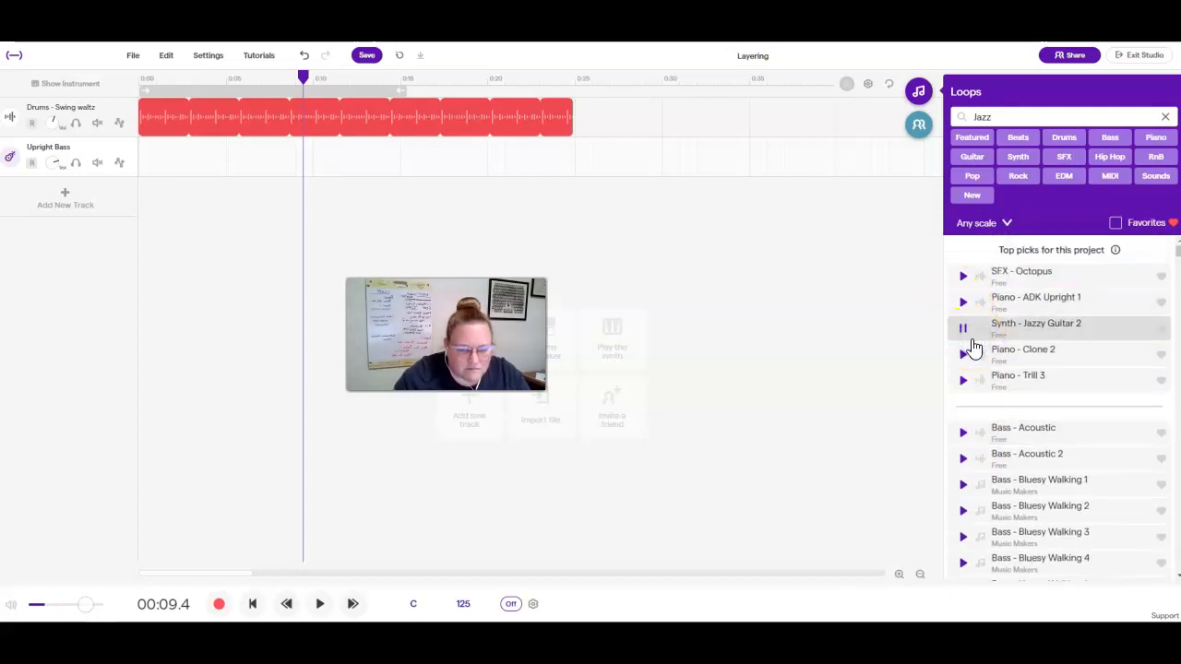
drag(1031, 332, 231, 164)
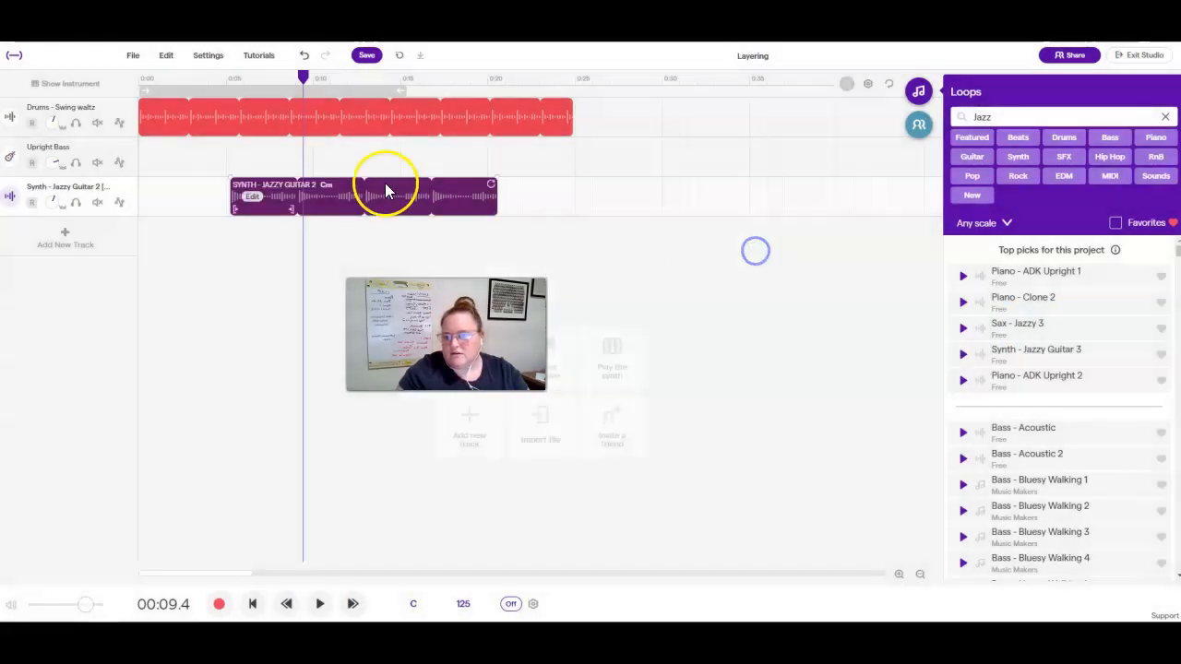
click(215, 80)
click(319, 604)
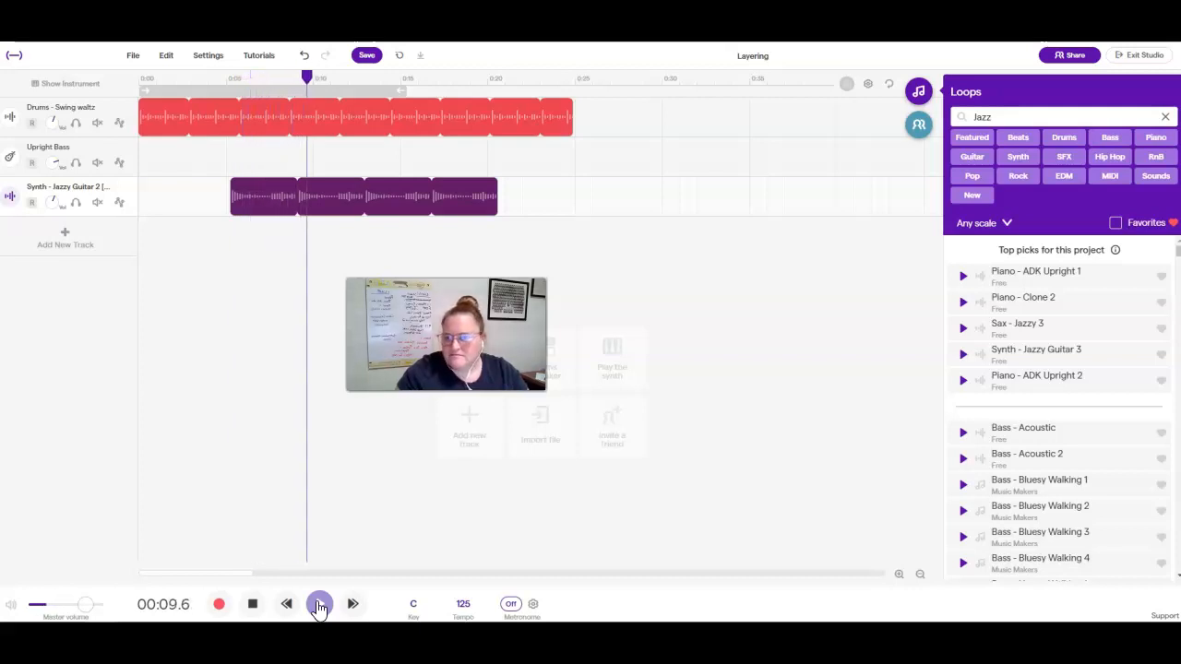
click(319, 605)
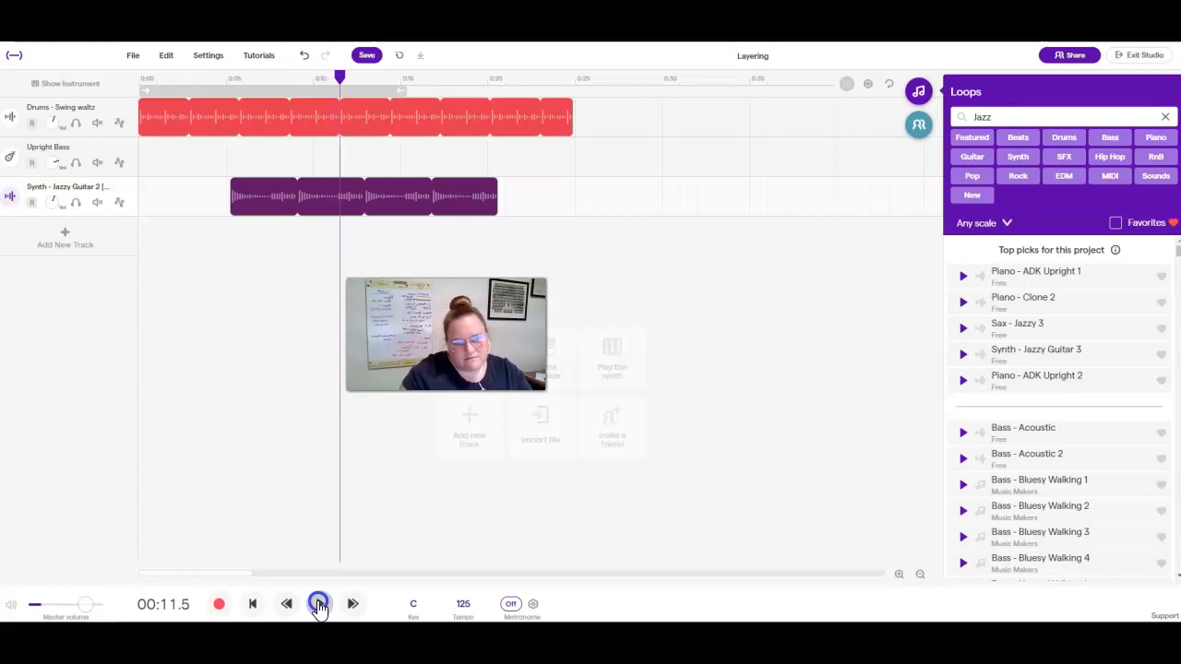
Preview Piano - Clone 2, add it on a new track starting at about 8 seconds and delete the empty Upright Bass track.
click(962, 305)
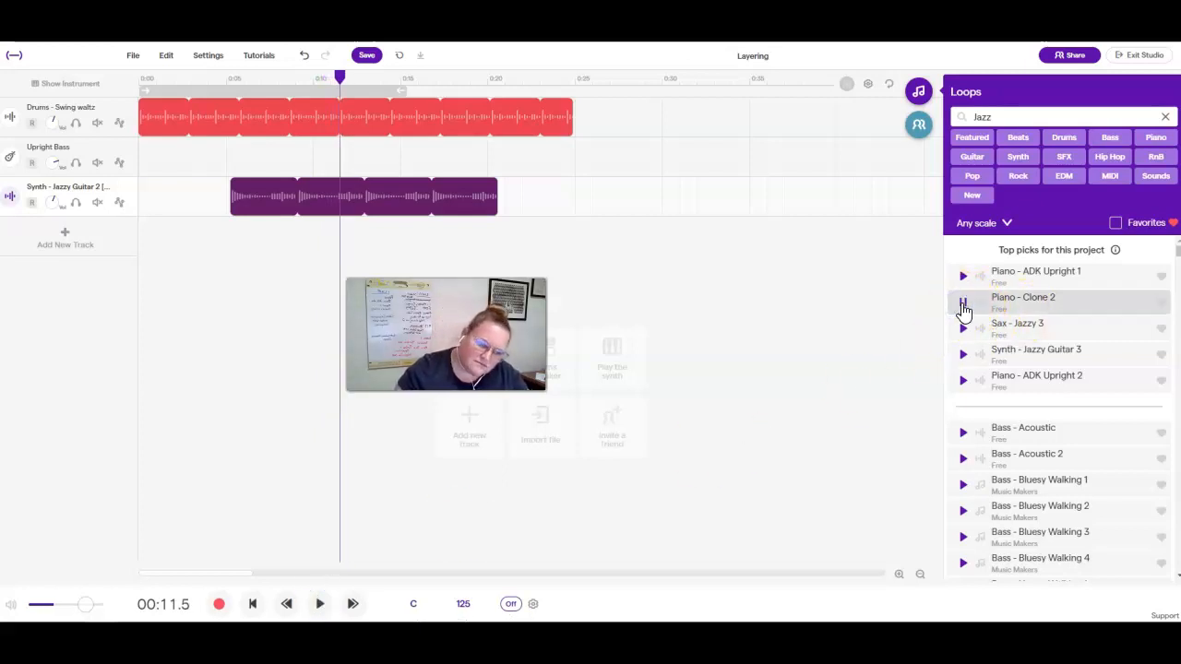
mouse_move(1038, 311)
mouse_down()
mouse_move(878, 282)
mouse_move(284, 228)
mouse_up()
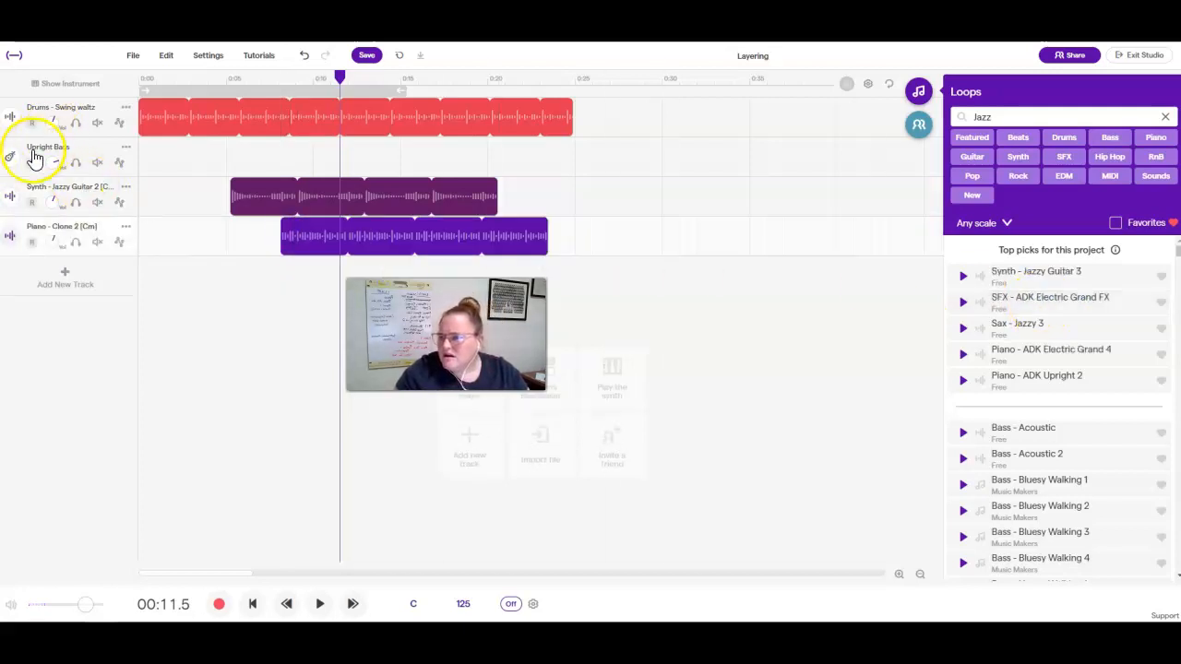
click(129, 149)
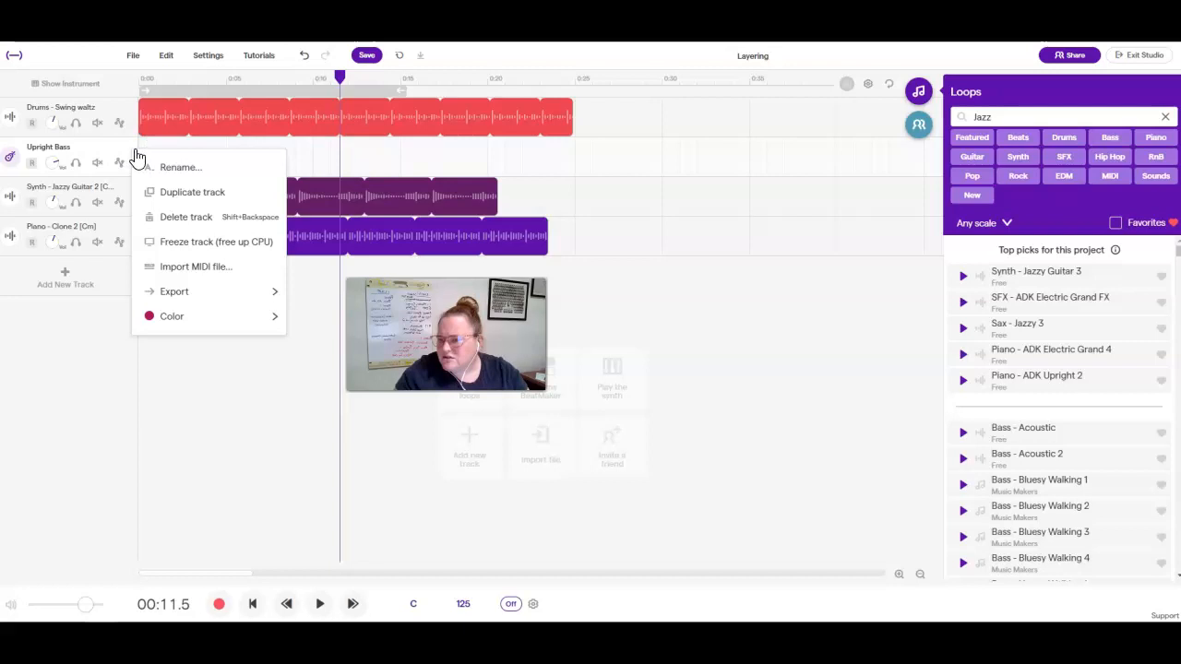
click(244, 215)
Move the Piano - Clone 2 clip to the song's start and, while playing from the beginning, shift the guitar clip to about 11.5 seconds.
mouse_move(379, 196)
mouse_down()
mouse_move(193, 175)
mouse_move(196, 202)
mouse_up()
drag(337, 79, 28, 74)
key(space)
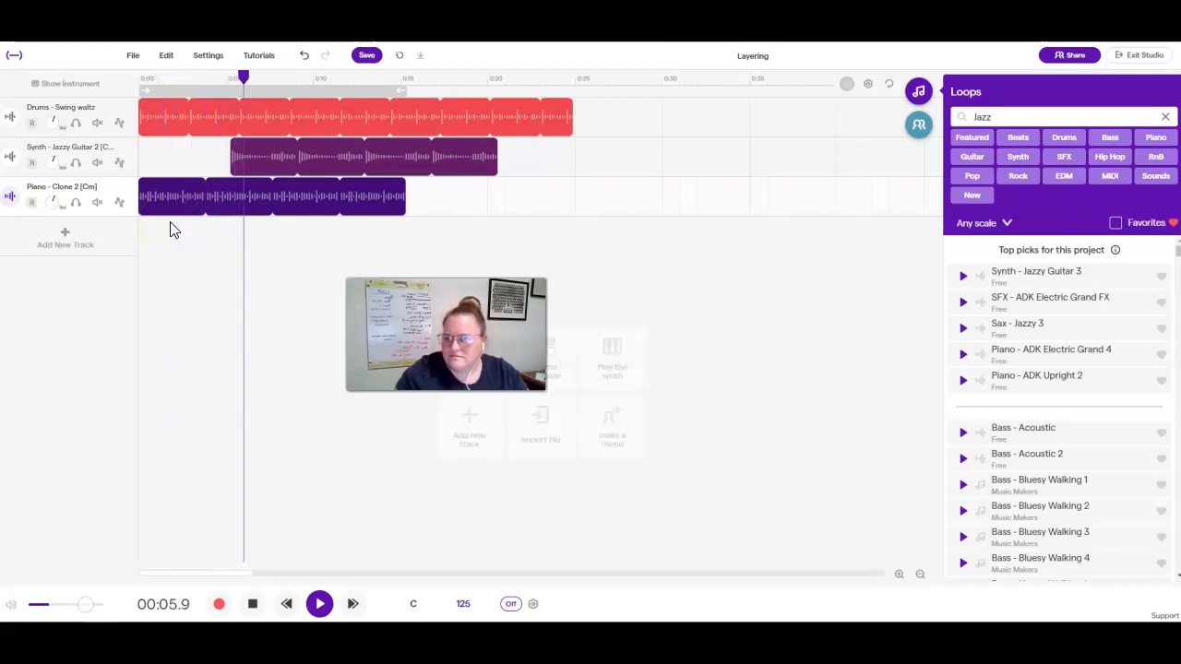
drag(335, 153, 444, 153)
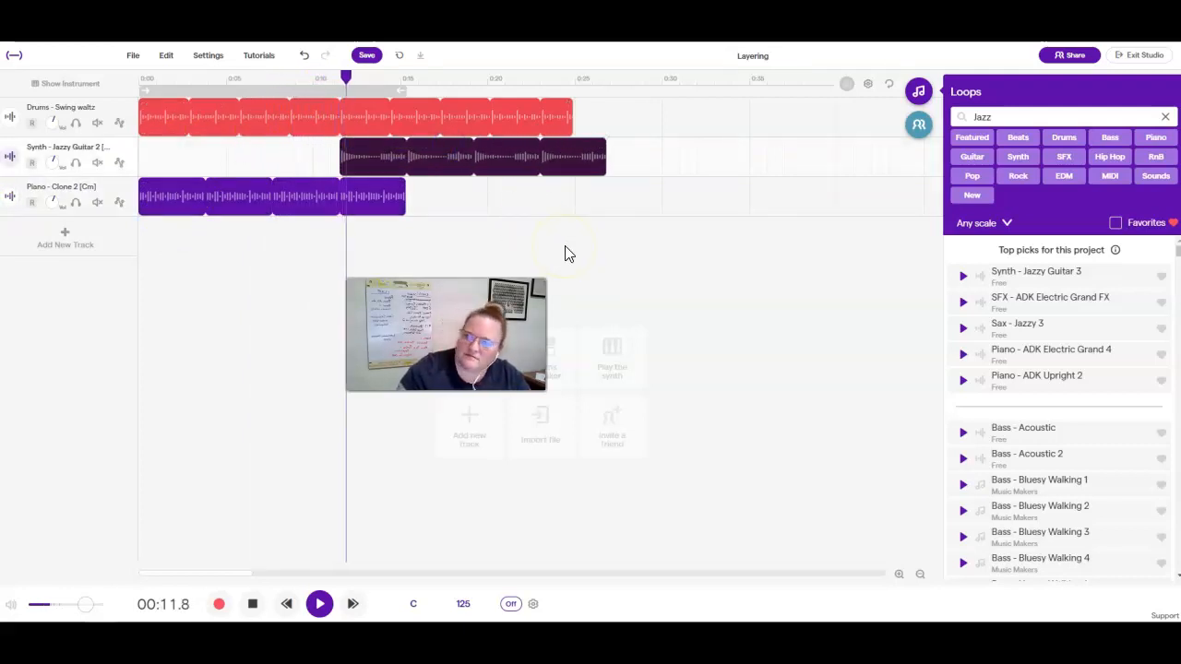
click(403, 200)
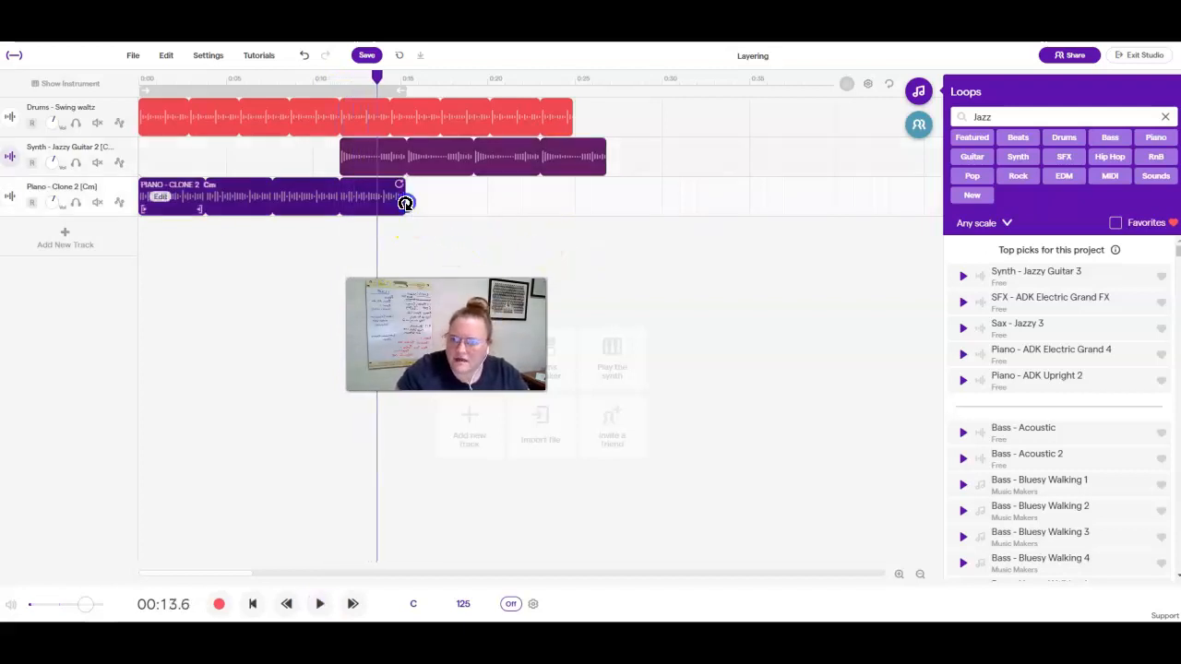
Extend the Piano - Clone 2 and Swing waltz drum clips to end with the guitar clip at about 27 seconds.
drag(403, 200, 608, 203)
click(551, 131)
drag(558, 112, 609, 113)
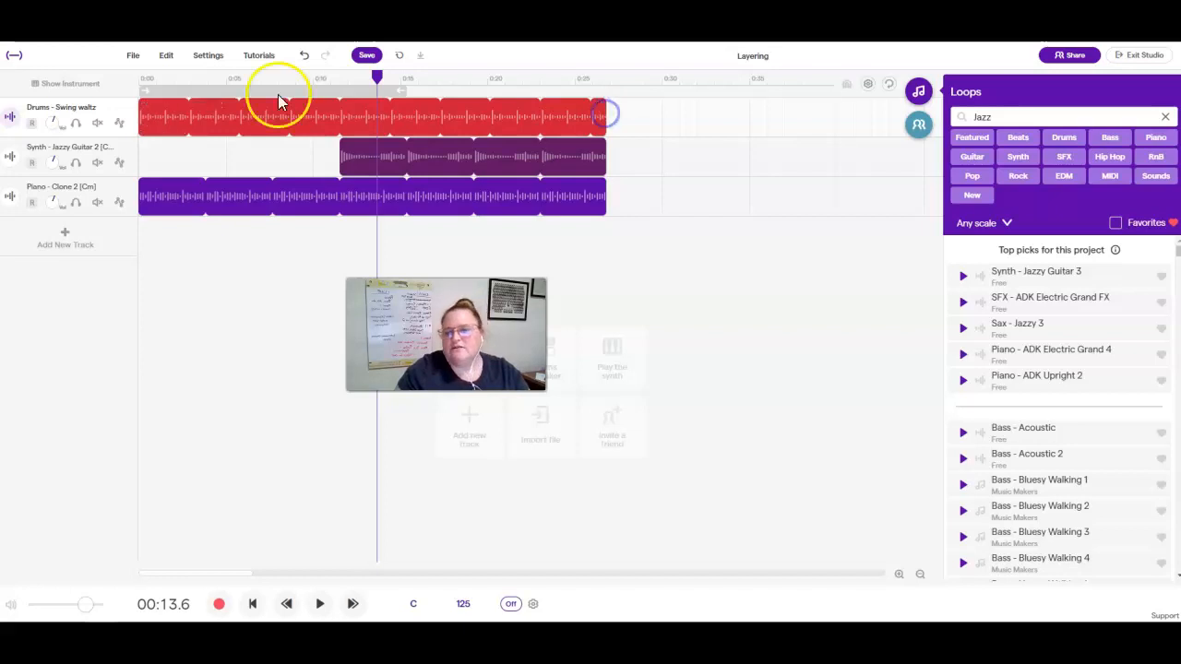
Play the three layered tracks from the beginning of the song and stop playback after the guitar has entered.
click(298, 158)
click(191, 203)
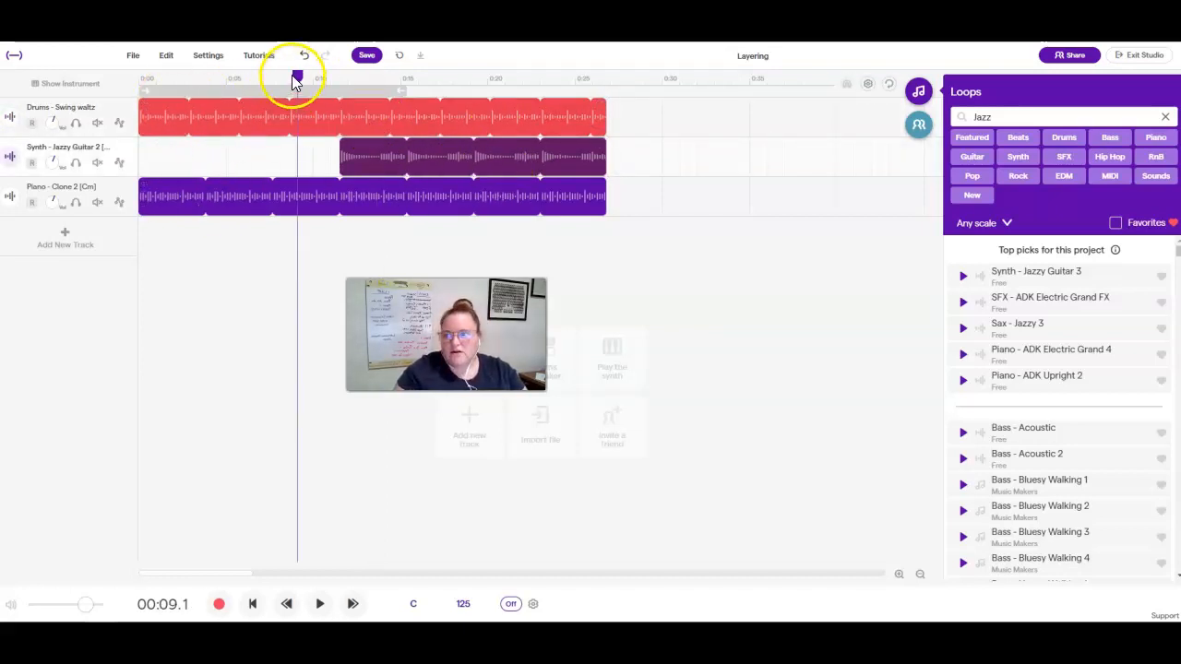
drag(298, 73, 11, 81)
key(space)
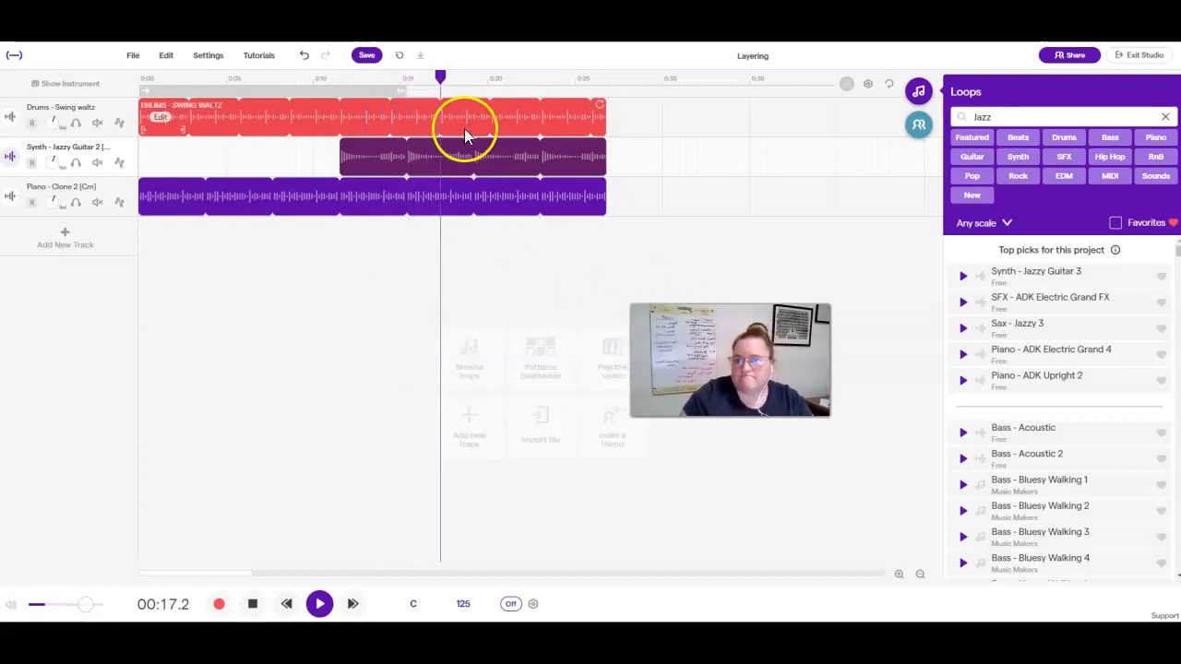
click(252, 603)
Preview several of the suggested sax, guitar and piano loops and add Piano - ADK Electric Grand 4 on a new track at about 19 seconds.
click(963, 330)
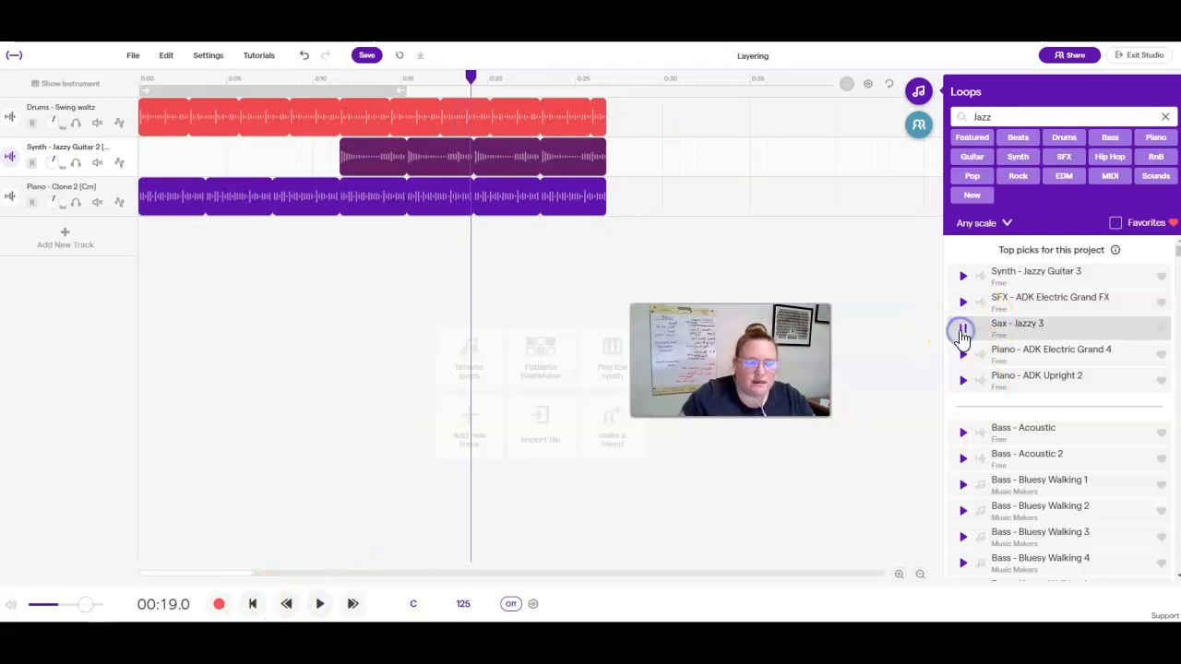
click(963, 276)
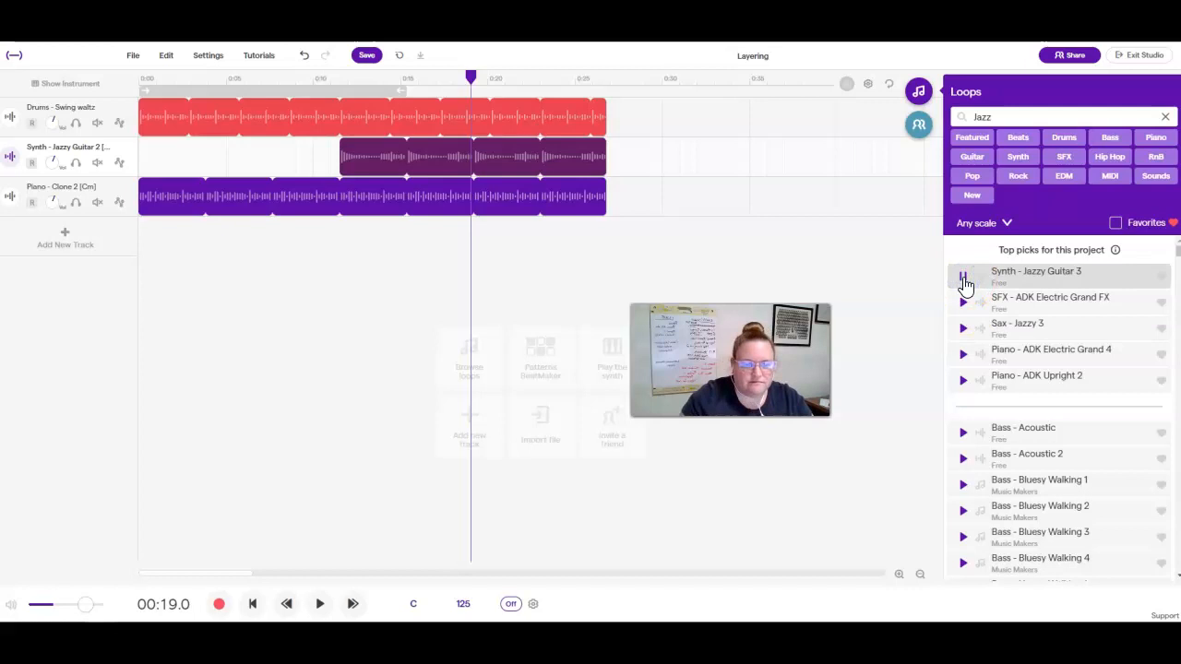
click(963, 380)
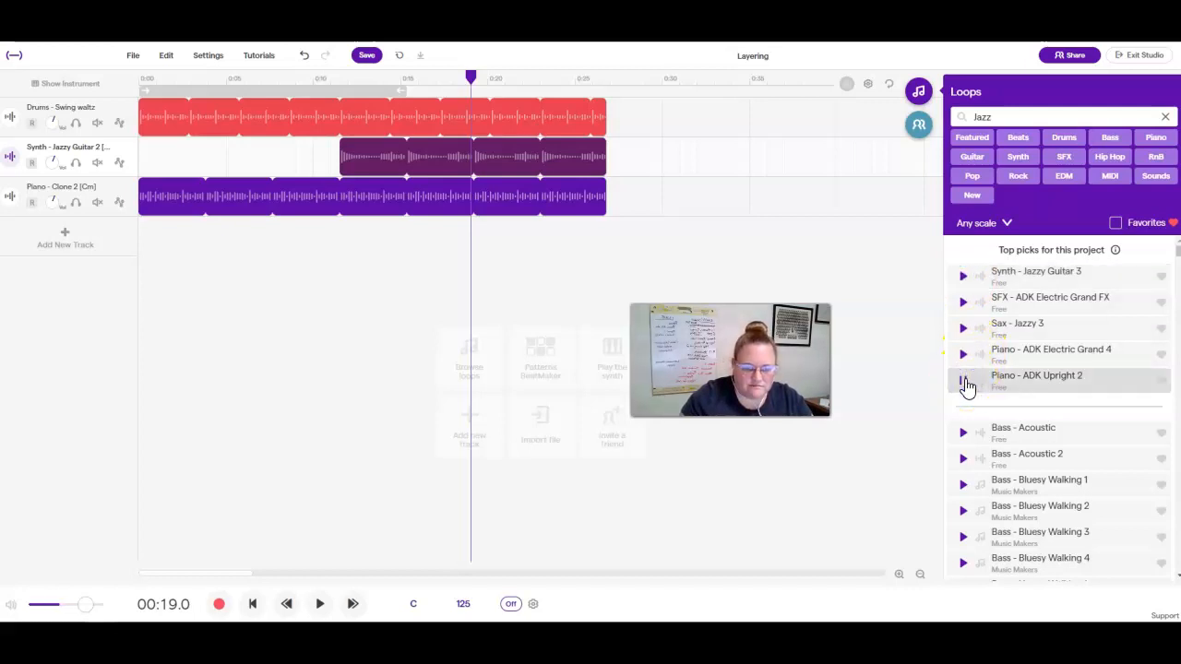
click(963, 355)
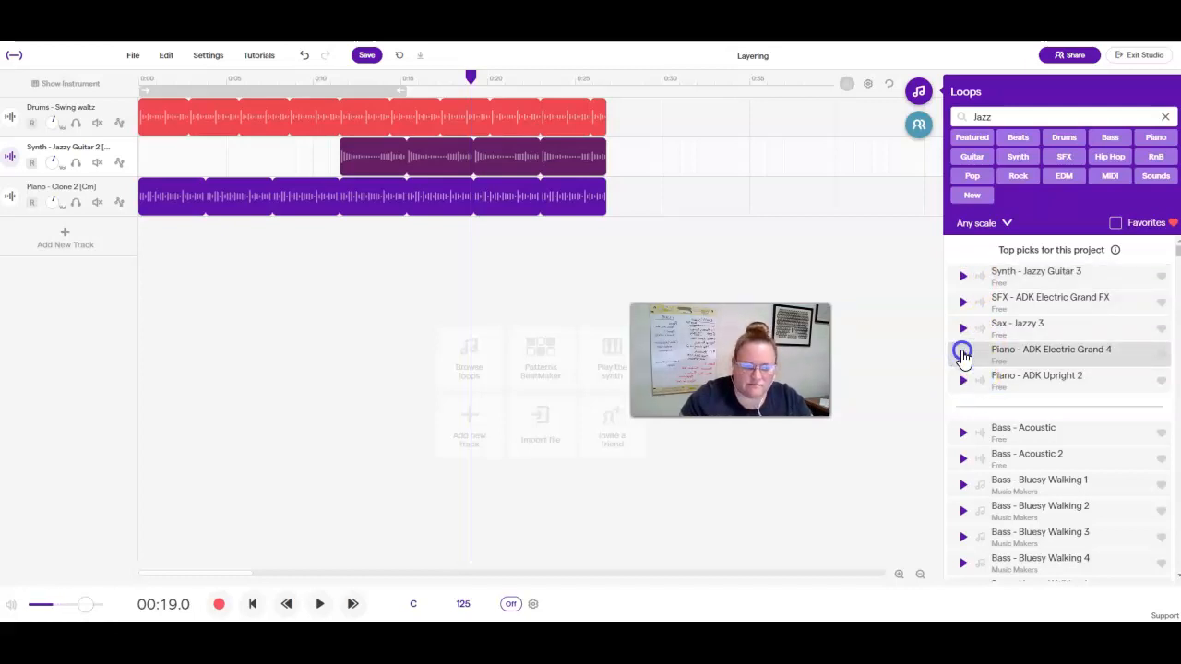
drag(1031, 346, 475, 265)
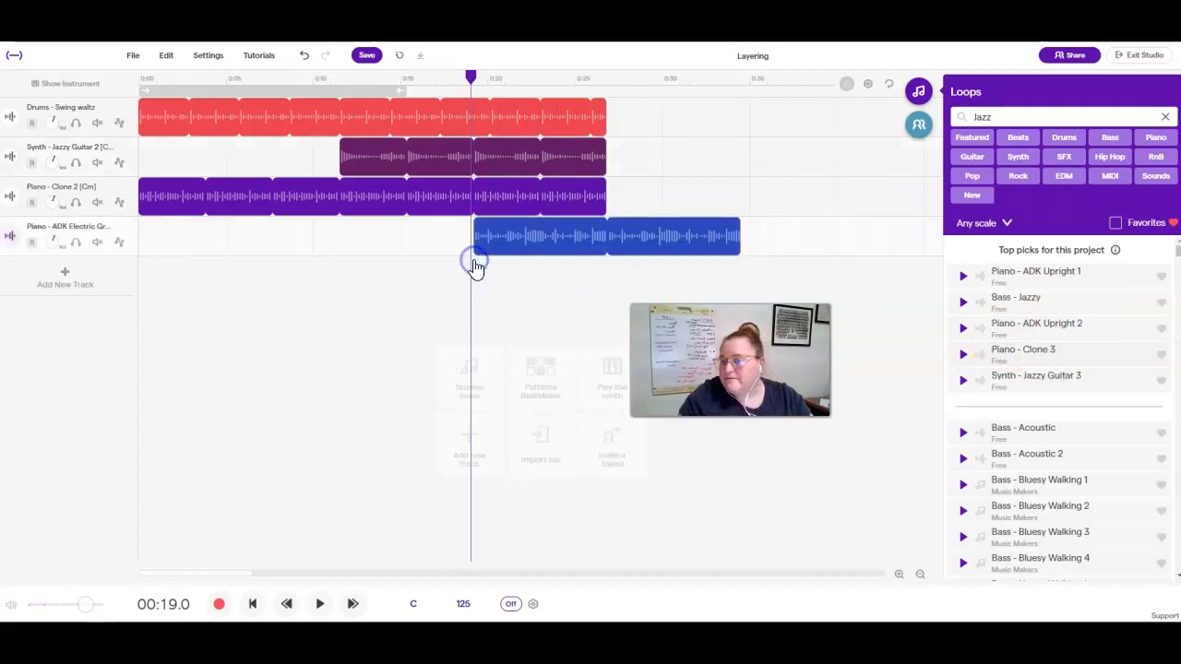
Play the section with the electric grand piano, shift its clip to start at about 18 seconds and replay from about 17 seconds.
click(438, 214)
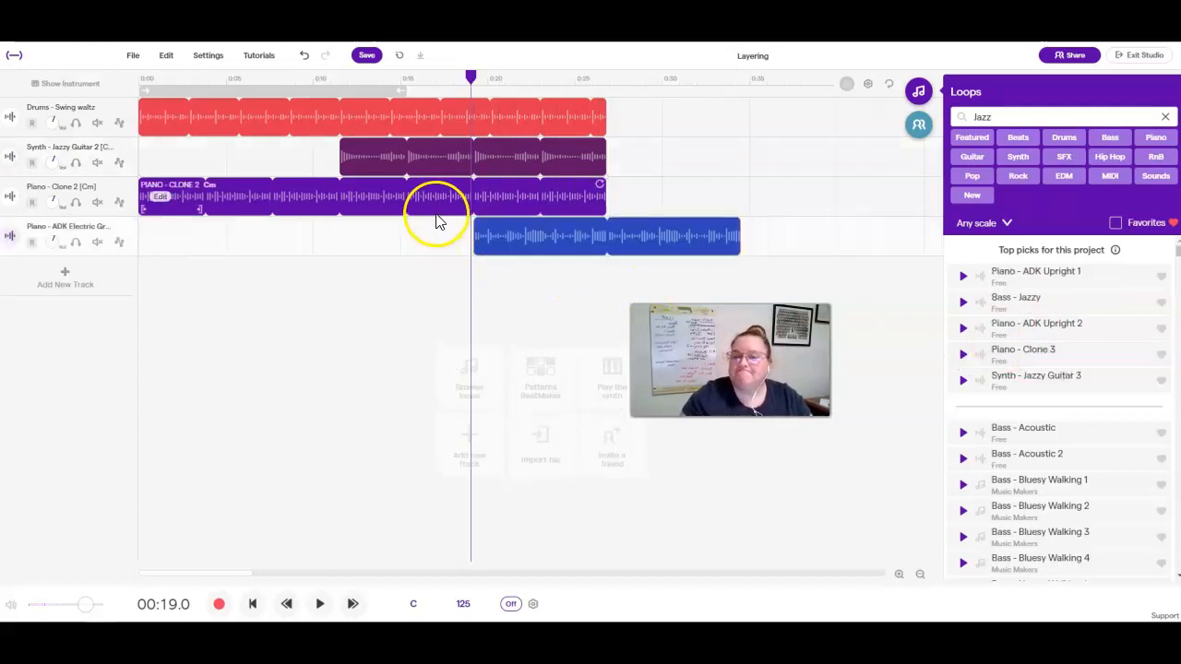
click(318, 604)
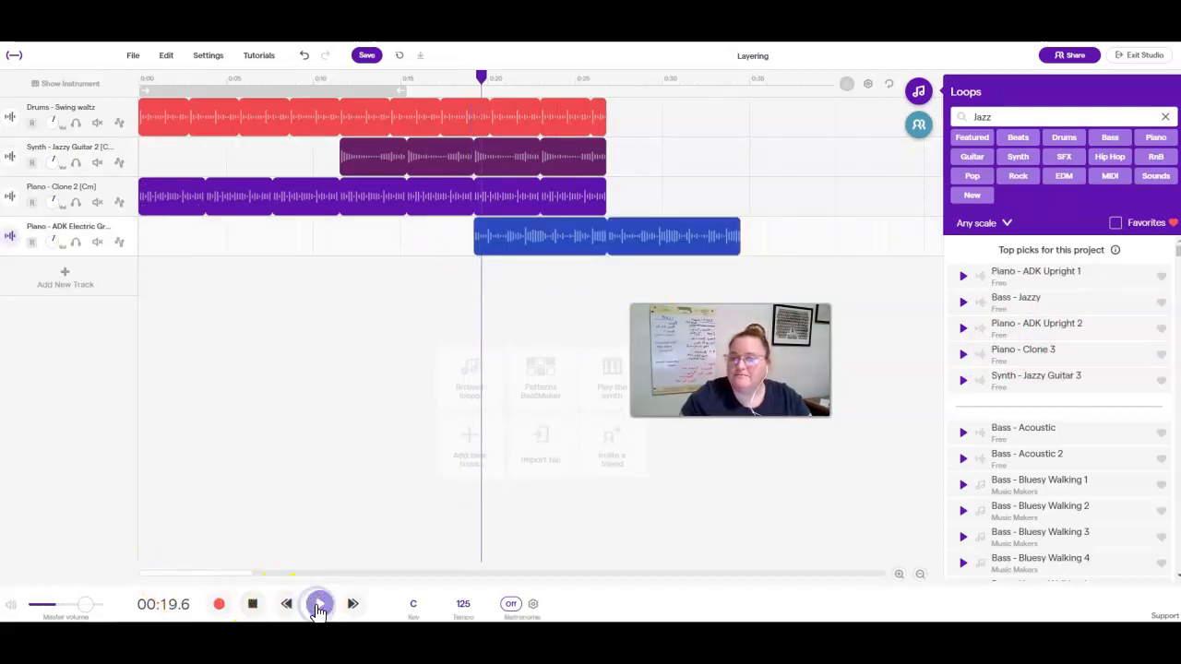
click(252, 604)
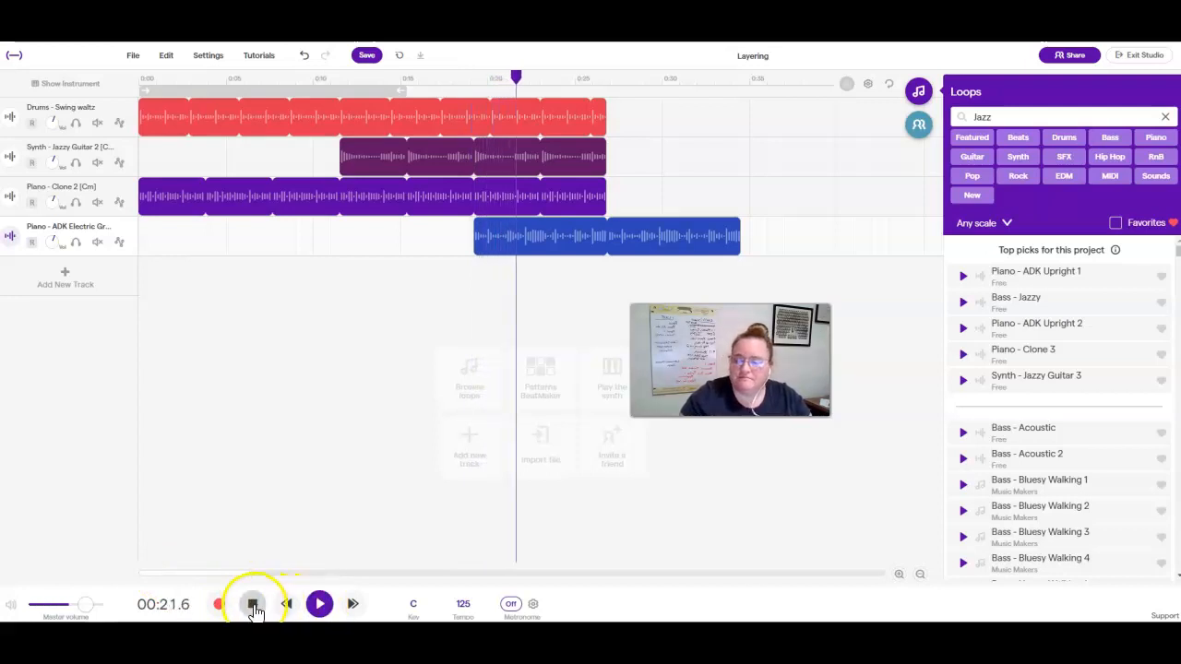
drag(640, 231, 624, 232)
click(439, 79)
key(space)
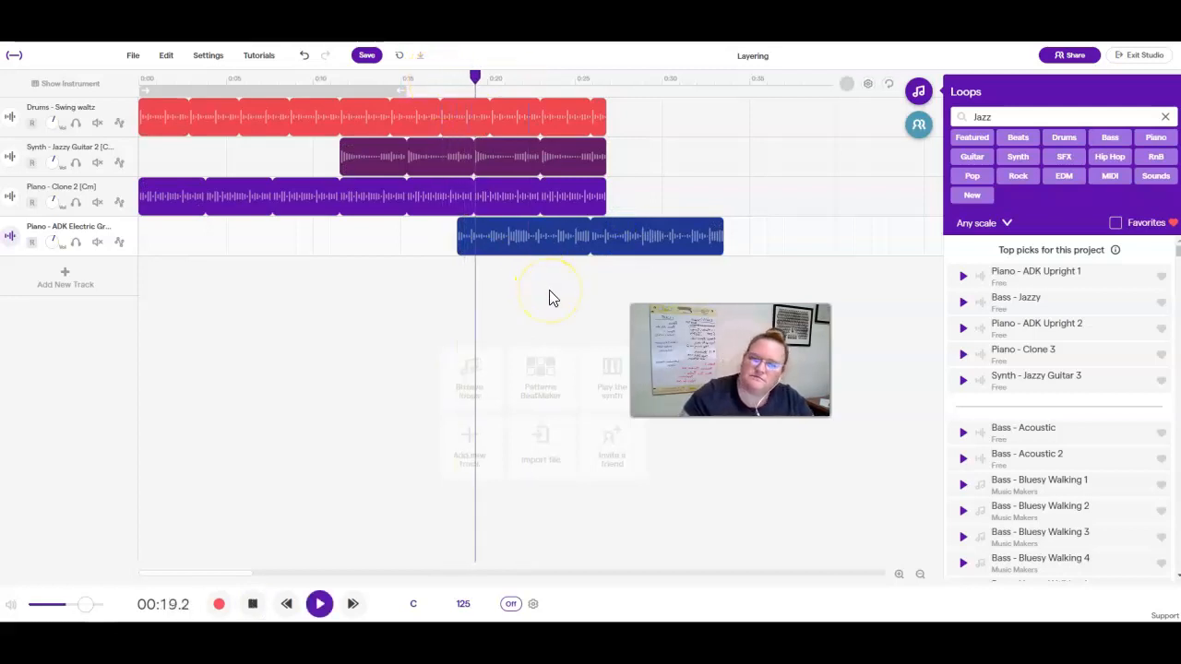
Shorten the electric grand piano clip to end with the other tracks at about 27 seconds and listen through to the song's end.
click(625, 241)
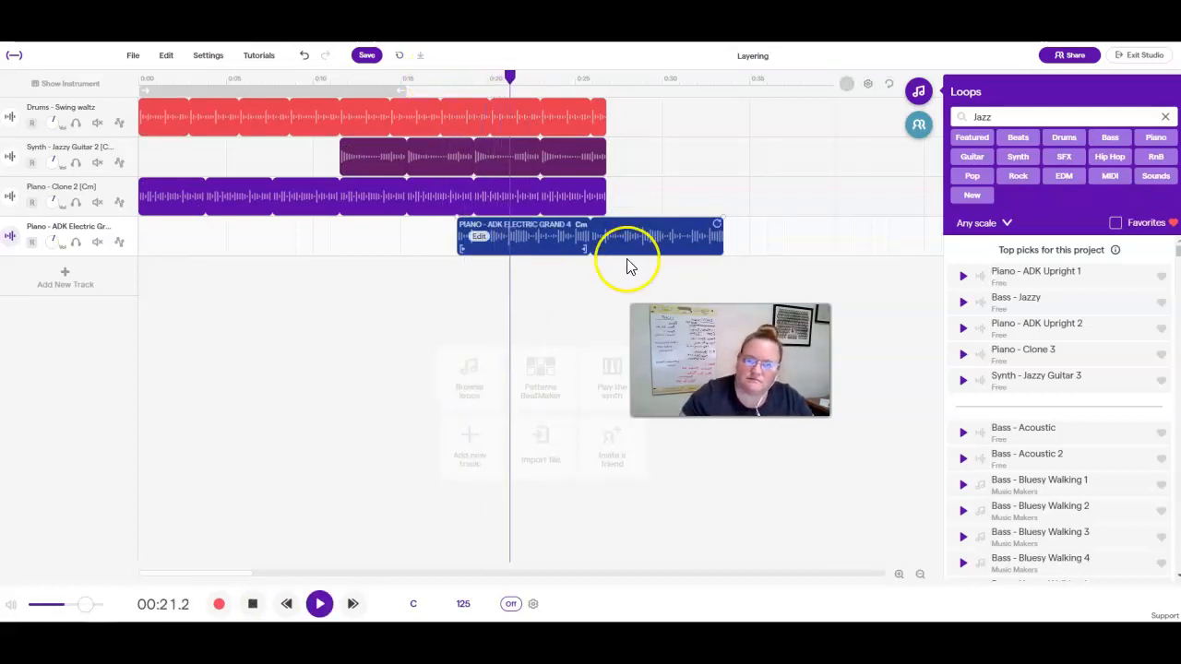
drag(711, 231, 604, 231)
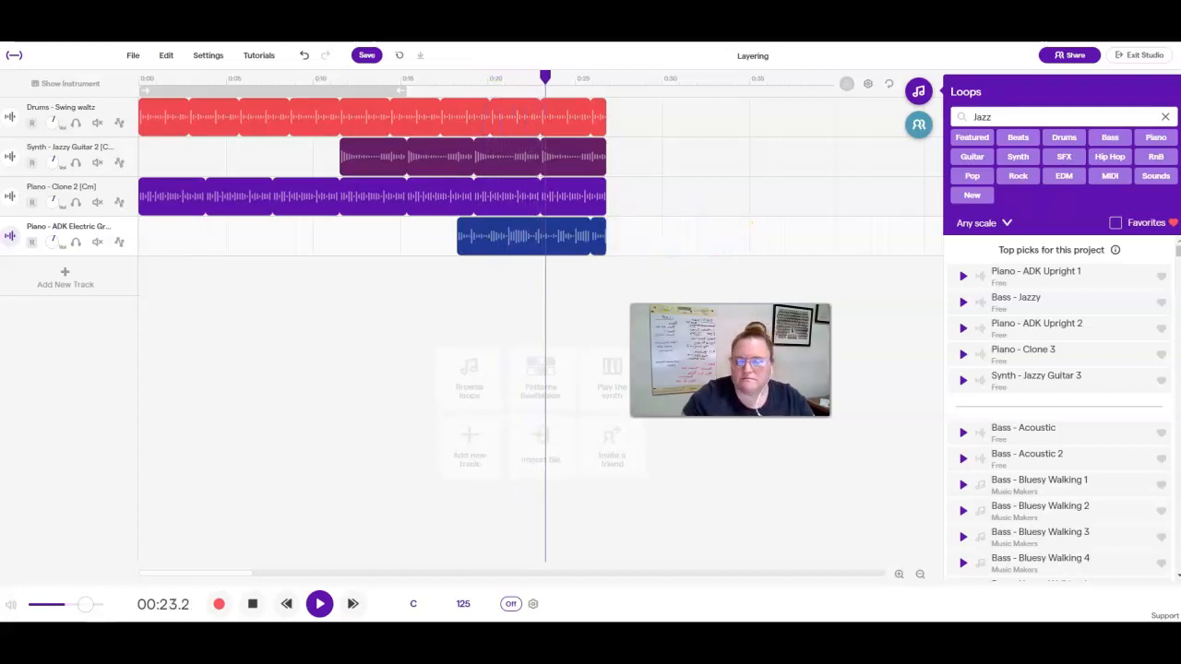
click(591, 233)
click(582, 264)
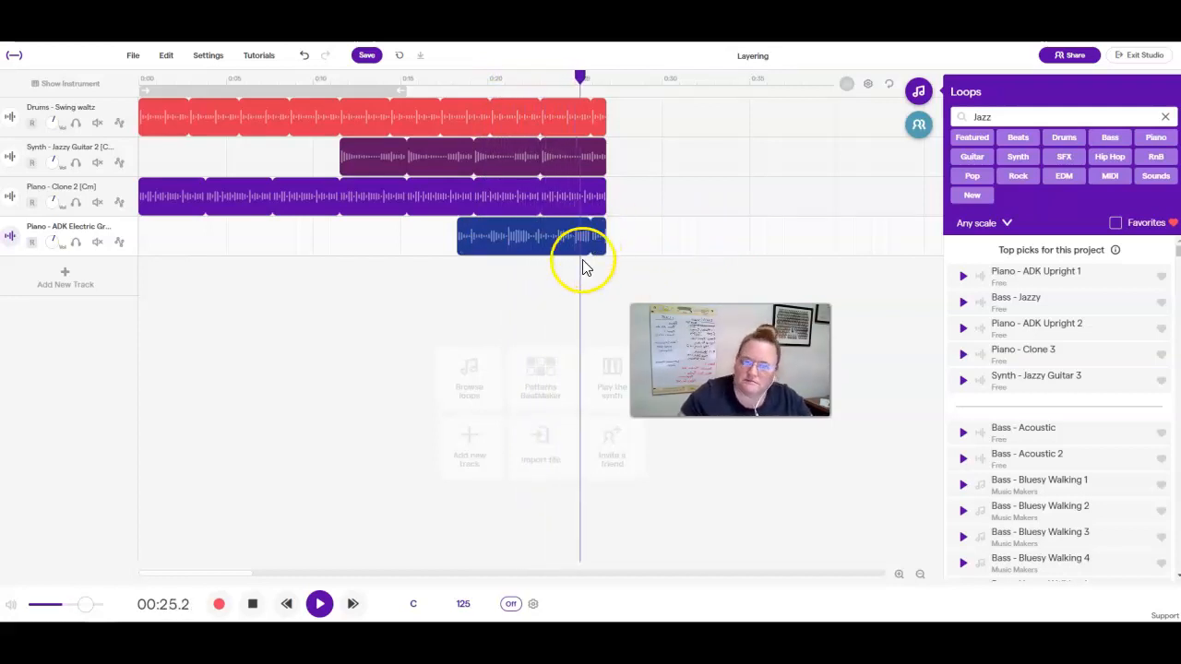
key(space)
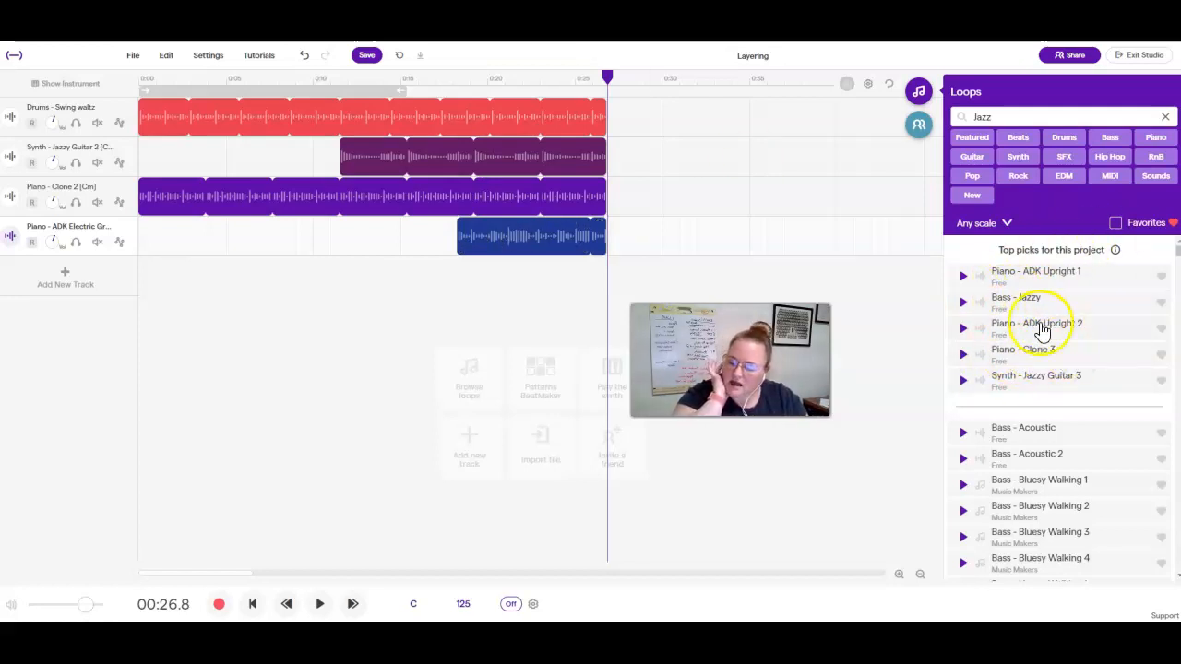
Preview several Tasty Bongos loops from the jazz results and add Percussion - Tasty Bongos 11 on a new track at the song's start.
scroll(1070, 415, down, 20)
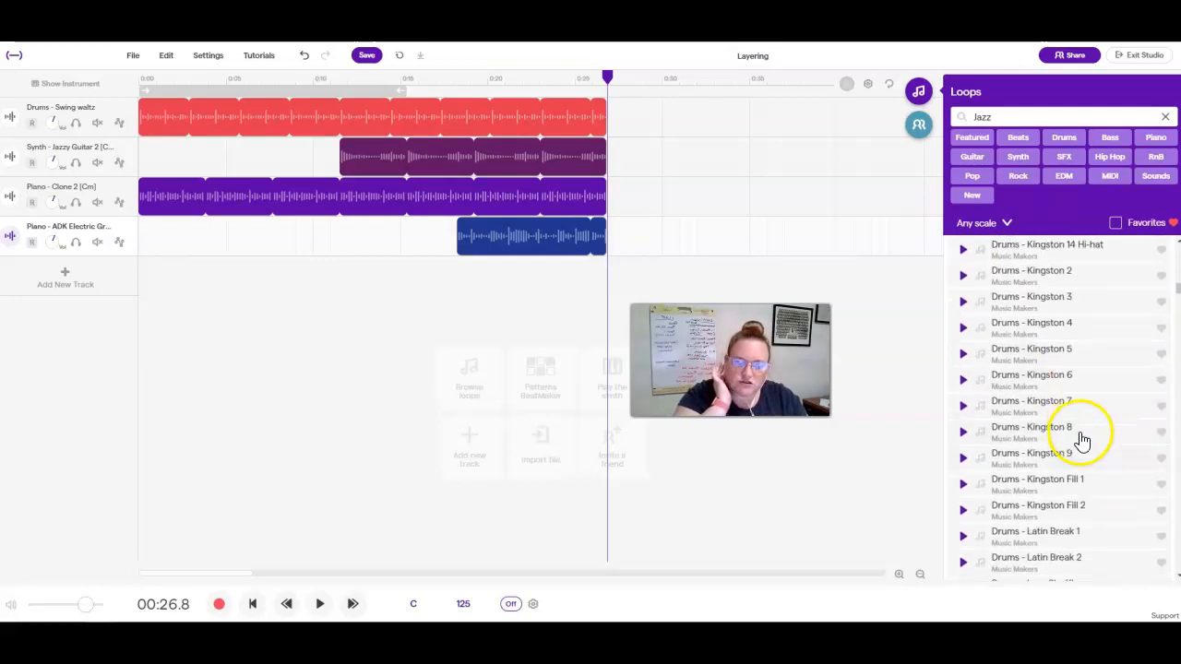
scroll(1083, 440, down, 20)
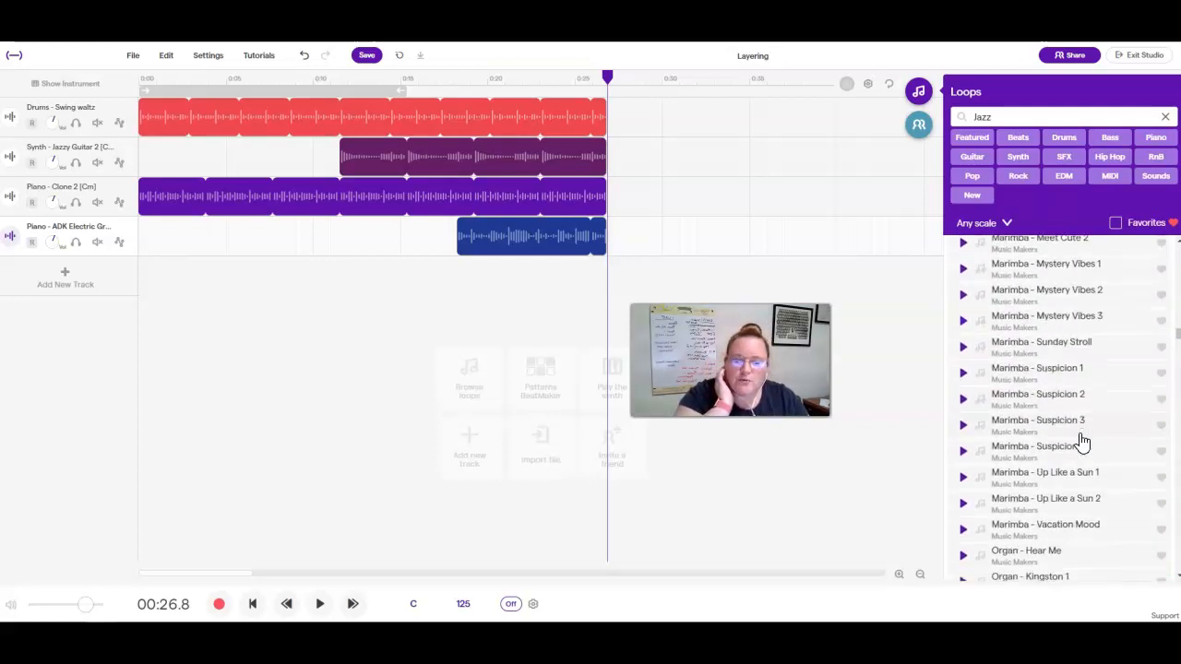
scroll(1083, 440, down, 20)
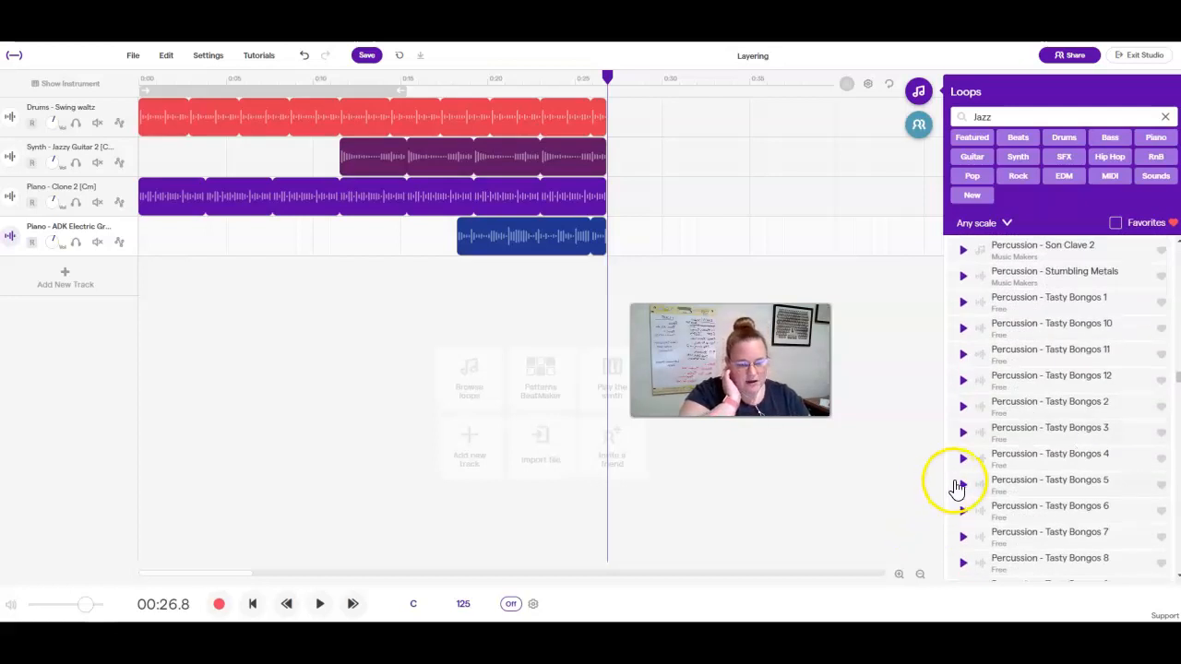
click(964, 486)
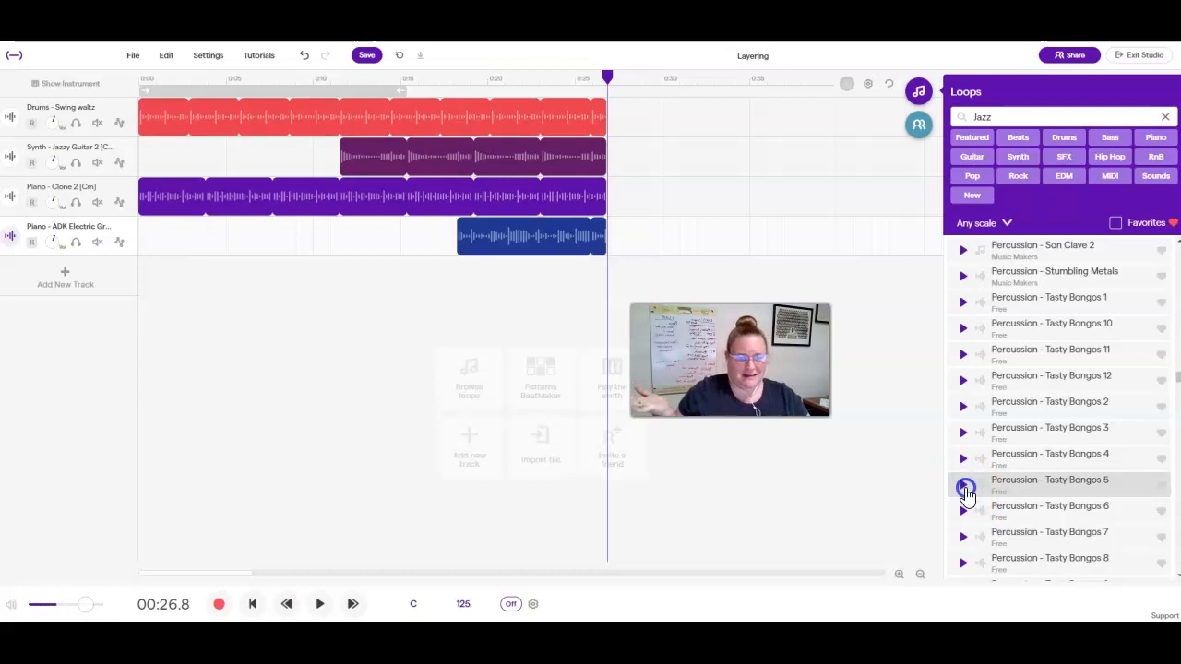
click(958, 441)
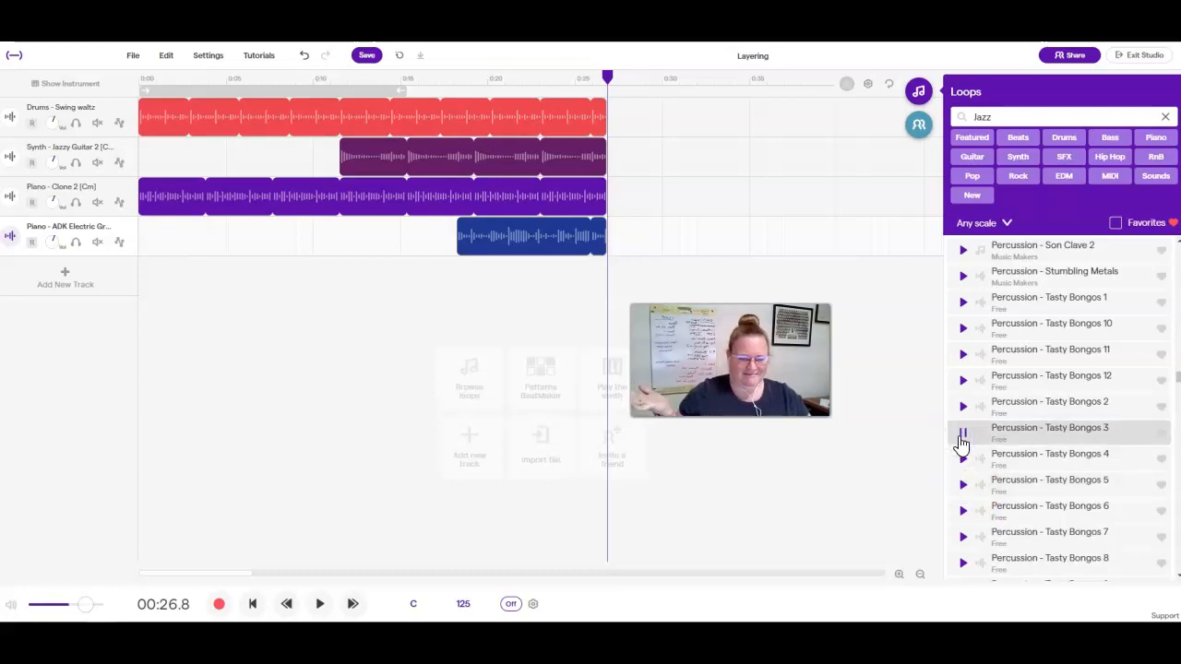
click(962, 330)
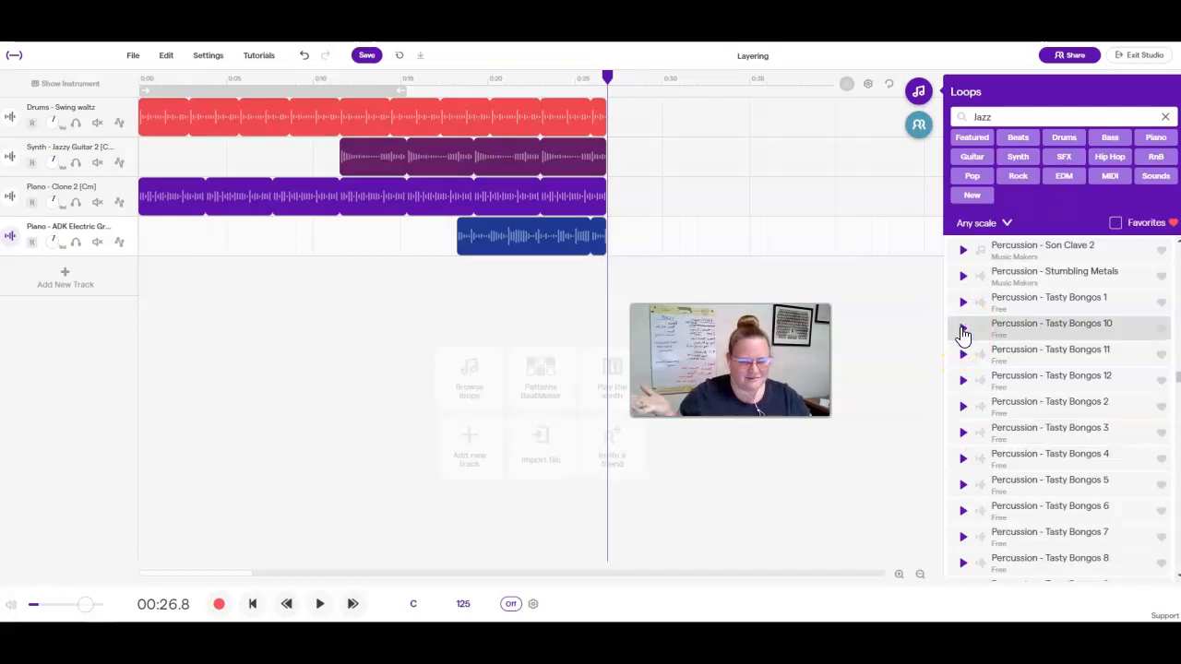
click(963, 356)
drag(1022, 360, 140, 281)
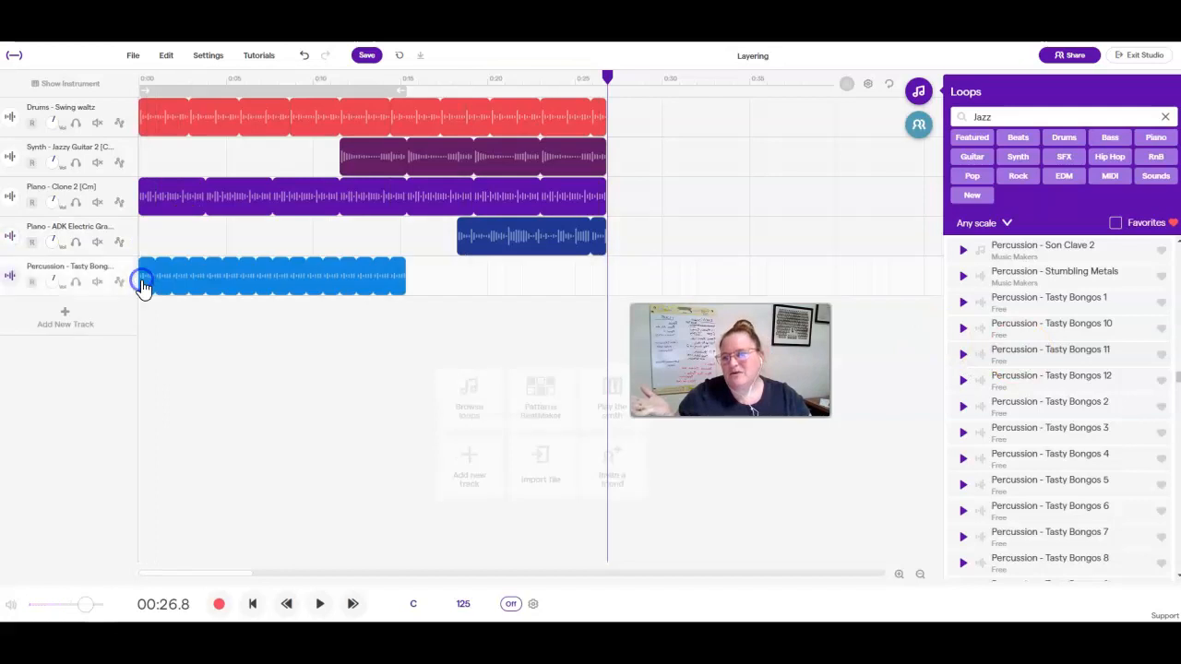
Play the song from the beginning and extend the bongos clip to end with the other tracks at about 27 seconds.
drag(157, 80, 105, 76)
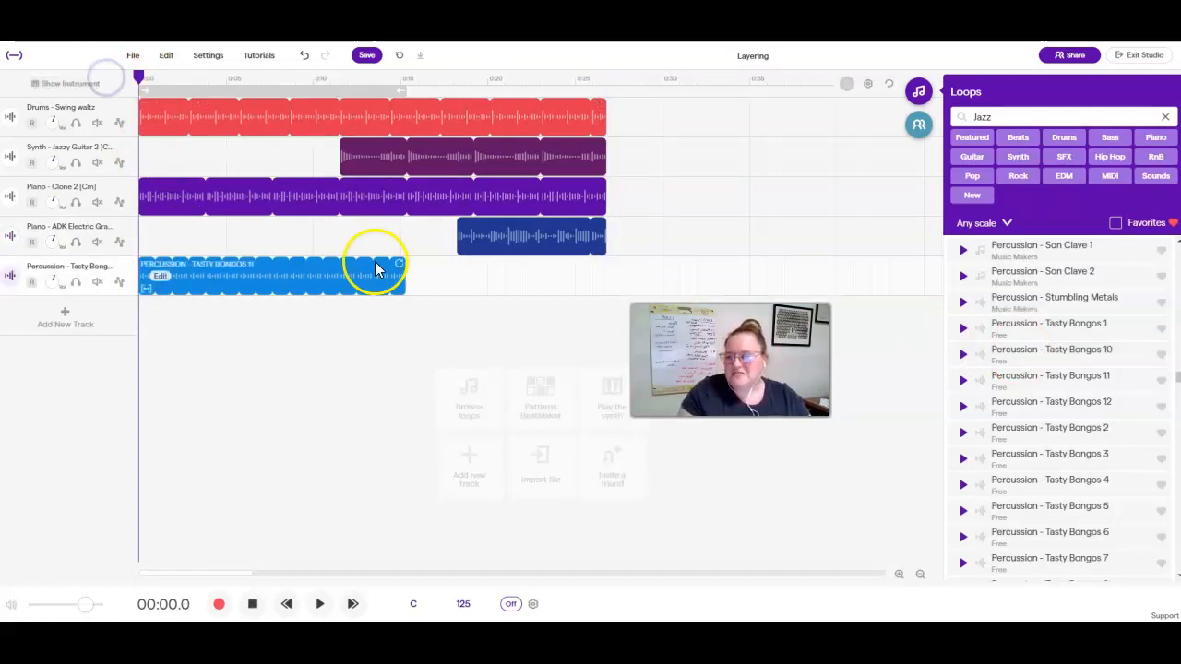
click(318, 604)
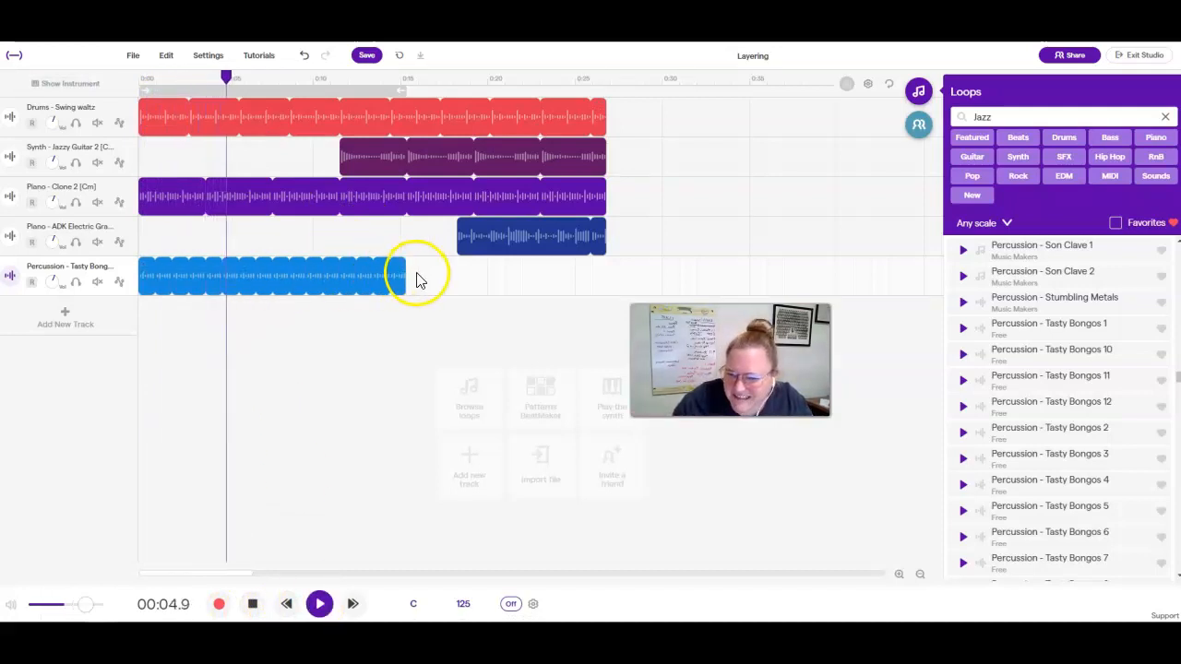
drag(403, 279, 607, 286)
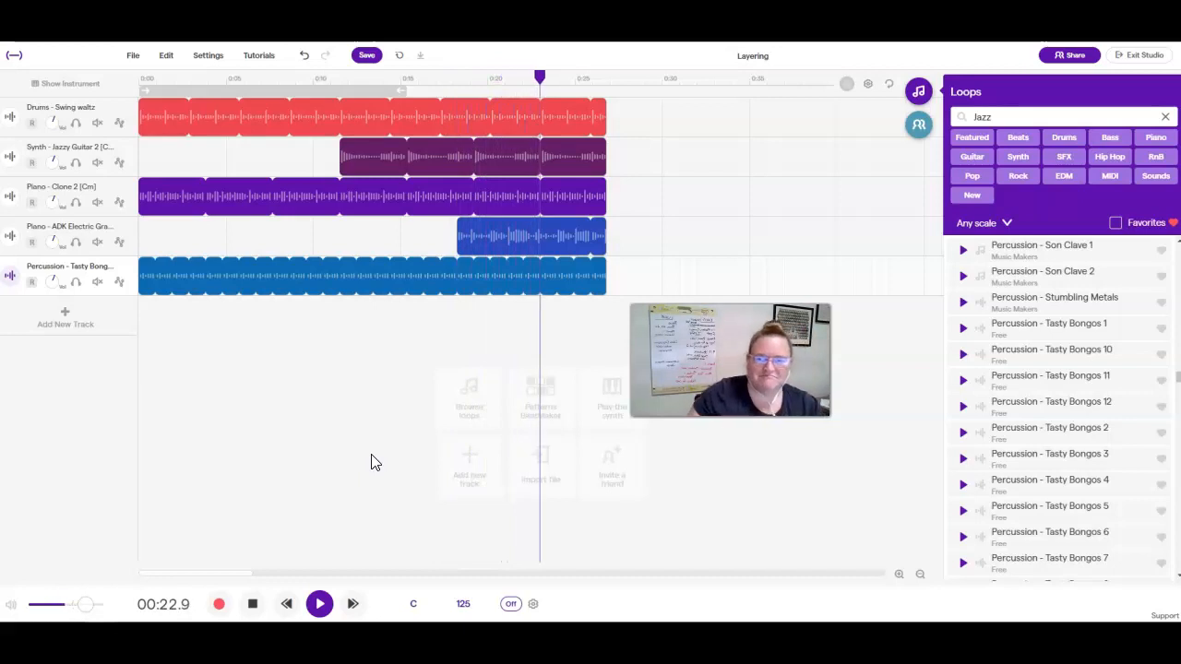
Stop playback at about 24 seconds and delete the electric grand piano clip from its track.
click(252, 604)
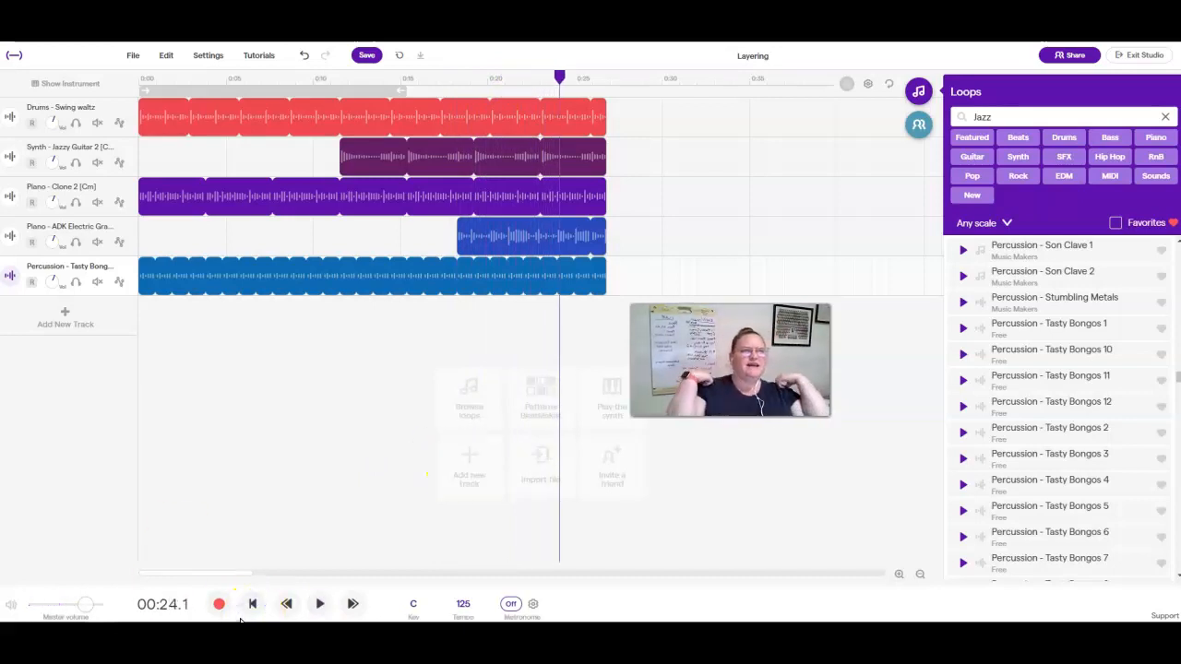
click(530, 241)
key(Delete)
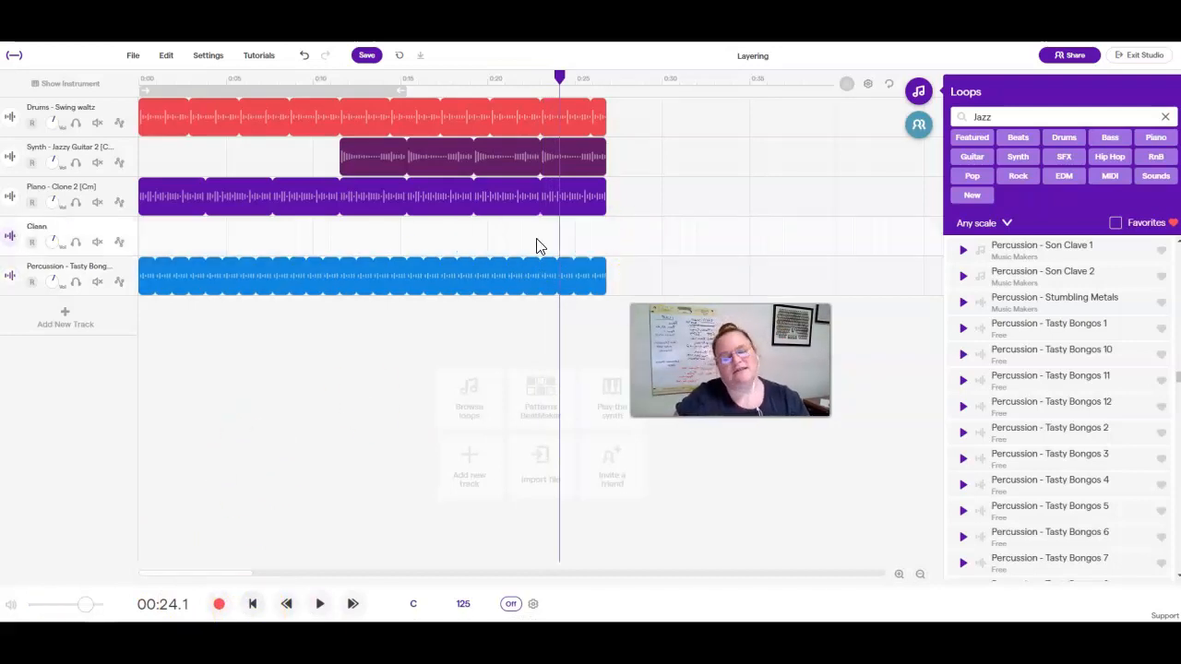